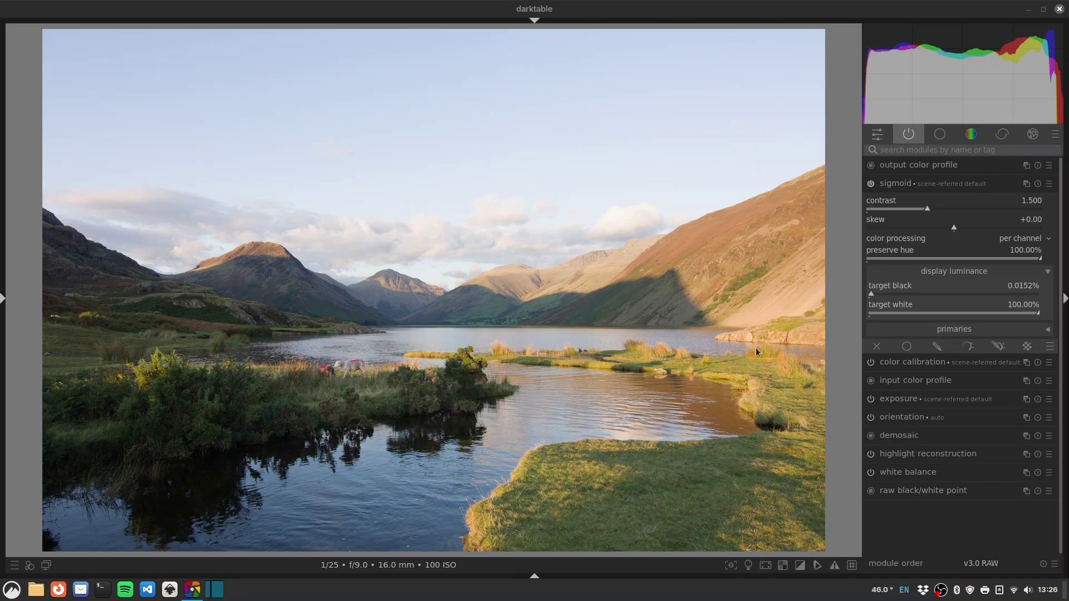
# Enable lens correction using the Tokina AF 11-16mm f/2.8 AT-X Pro DX lens profile.
pyautogui.click(935, 150)
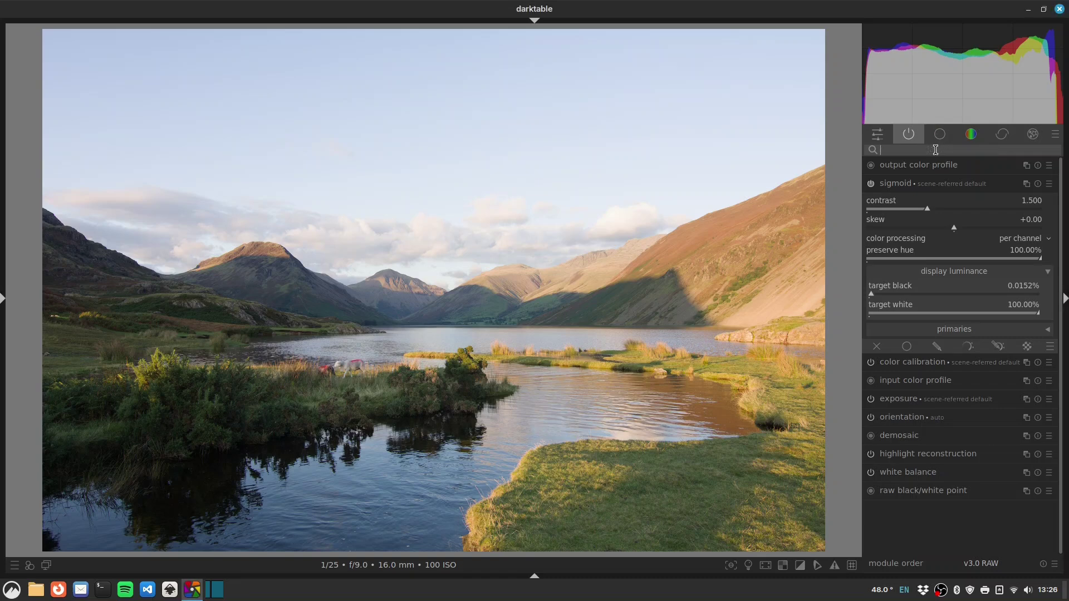
pyautogui.write('lens')
pyautogui.click(871, 183)
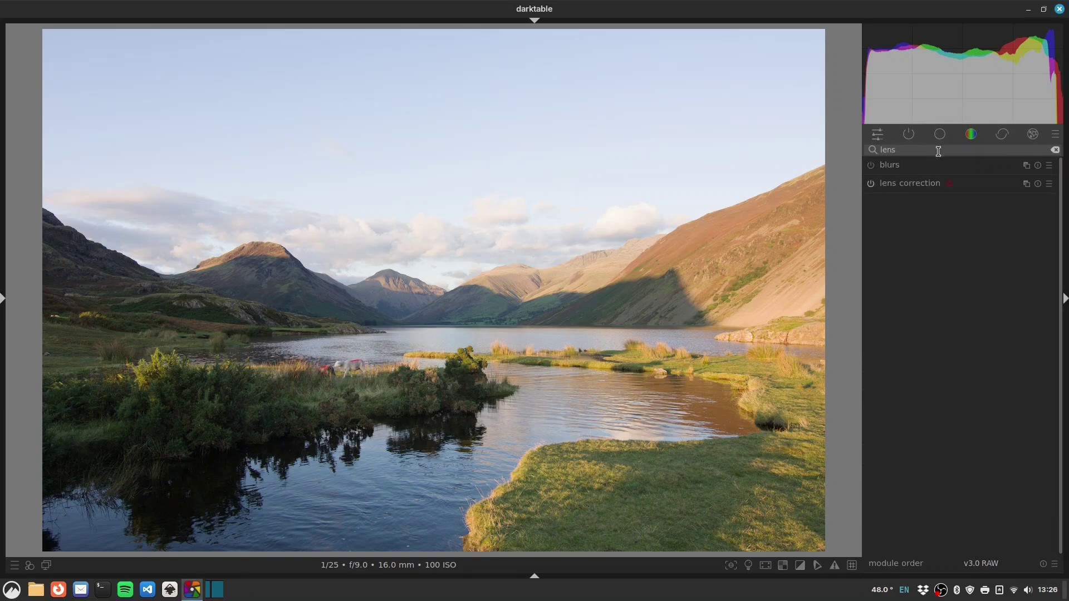
pyautogui.click(946, 183)
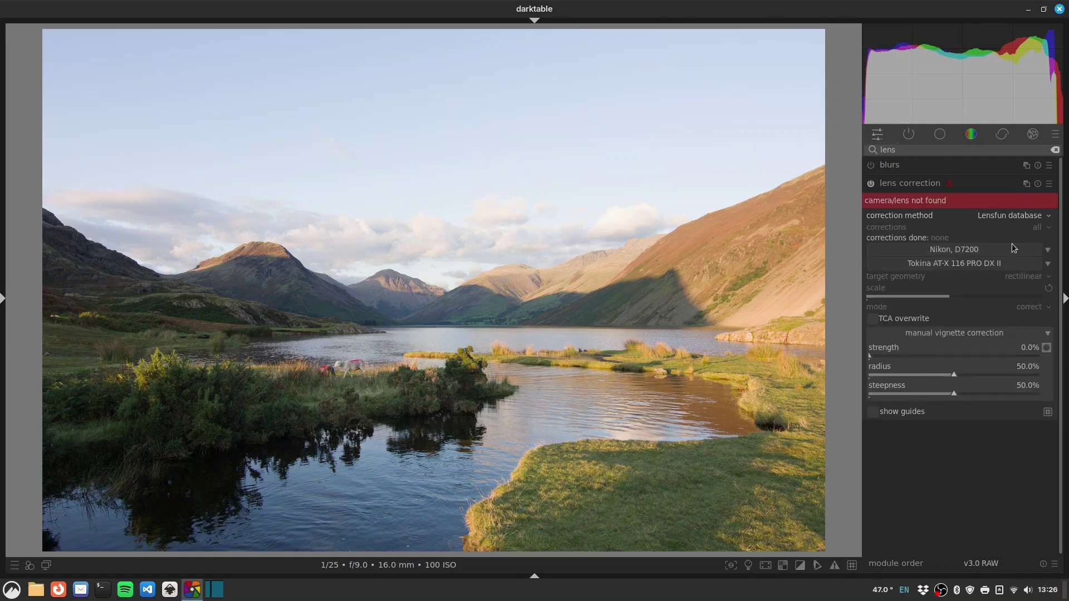
pyautogui.click(1014, 265)
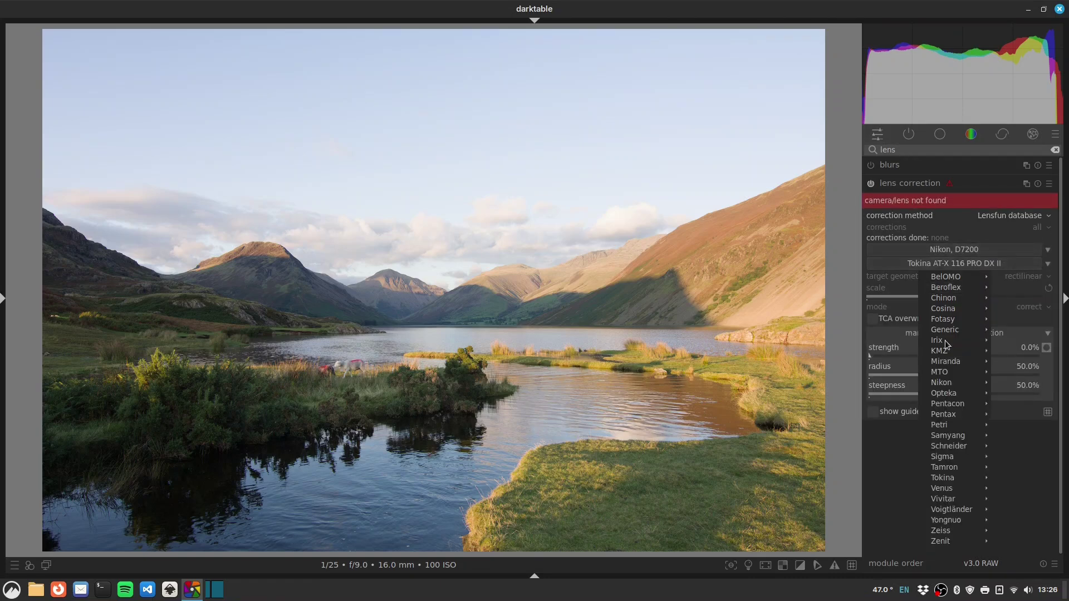
pyautogui.moveTo(945, 468)
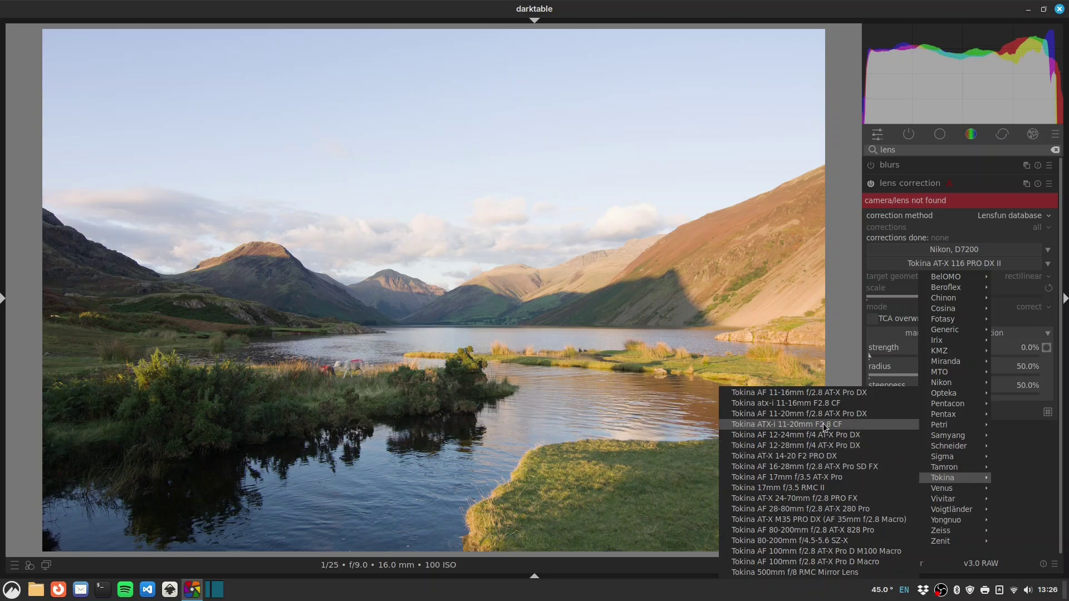
pyautogui.click(824, 393)
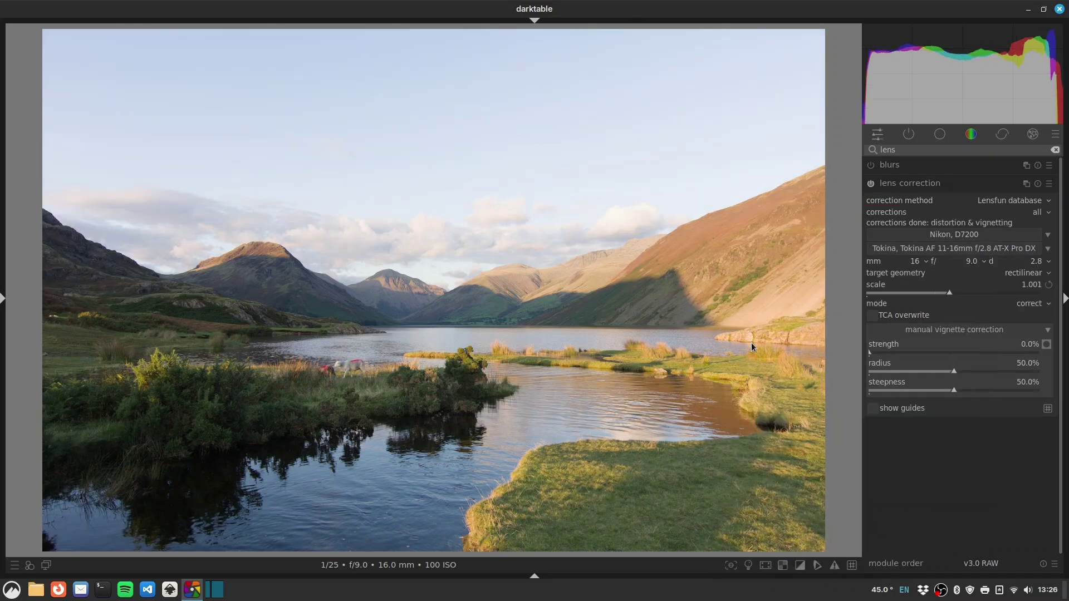
# Find the chromatic aberrations module with a 'chrom' search and expand it.
pyautogui.doubleClick(905, 152)
pyautogui.write('chrom')
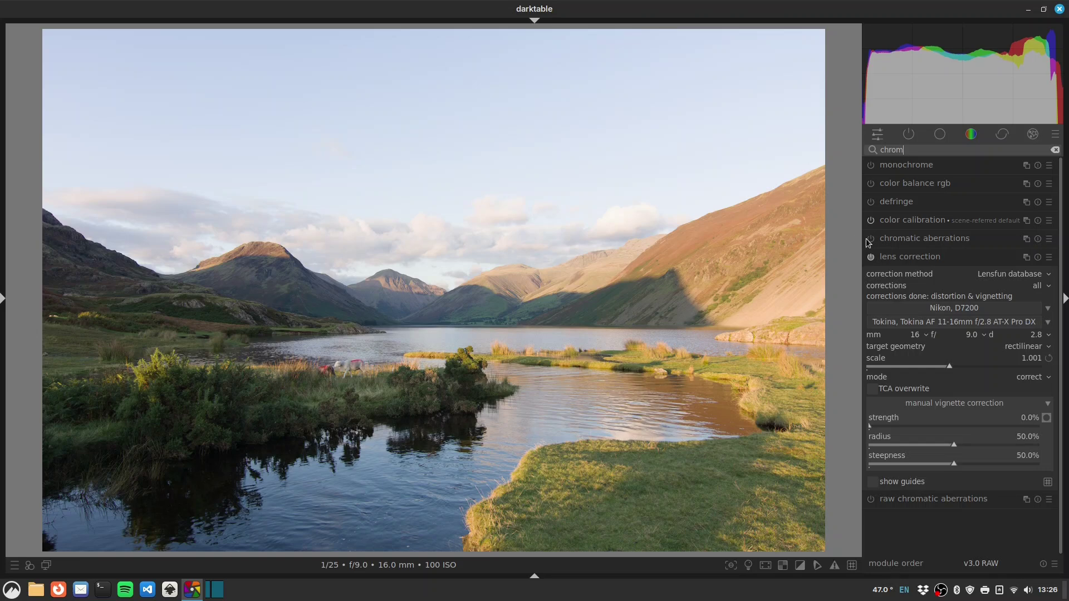
pyautogui.click(903, 239)
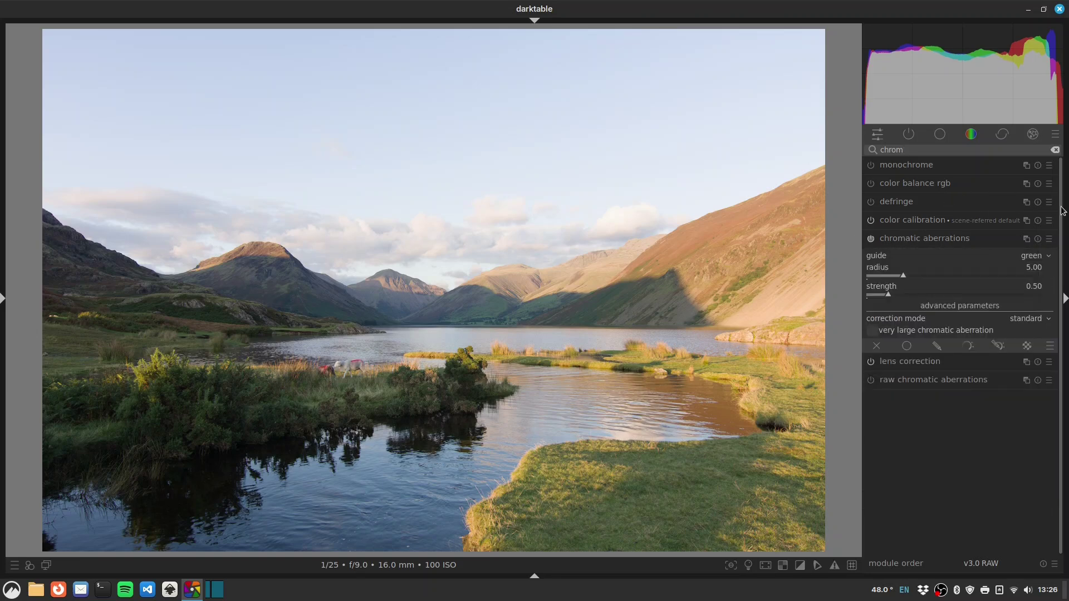
# Crop in from the top-left corner to trim the sky and left strip, then commit.
pyautogui.doubleClick(920, 148)
pyautogui.write('crop')
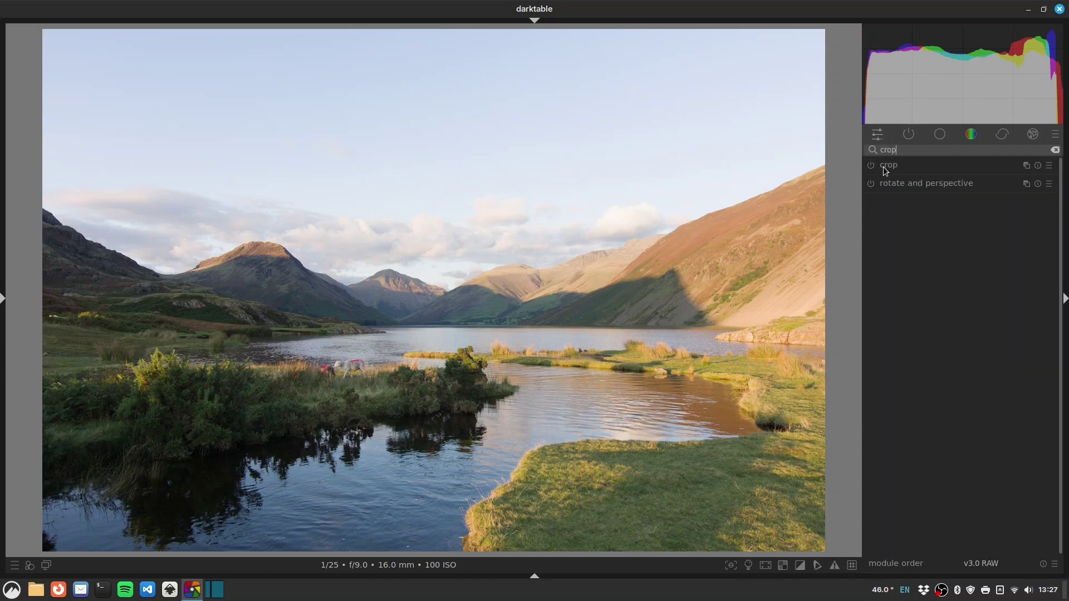
pyautogui.click(883, 166)
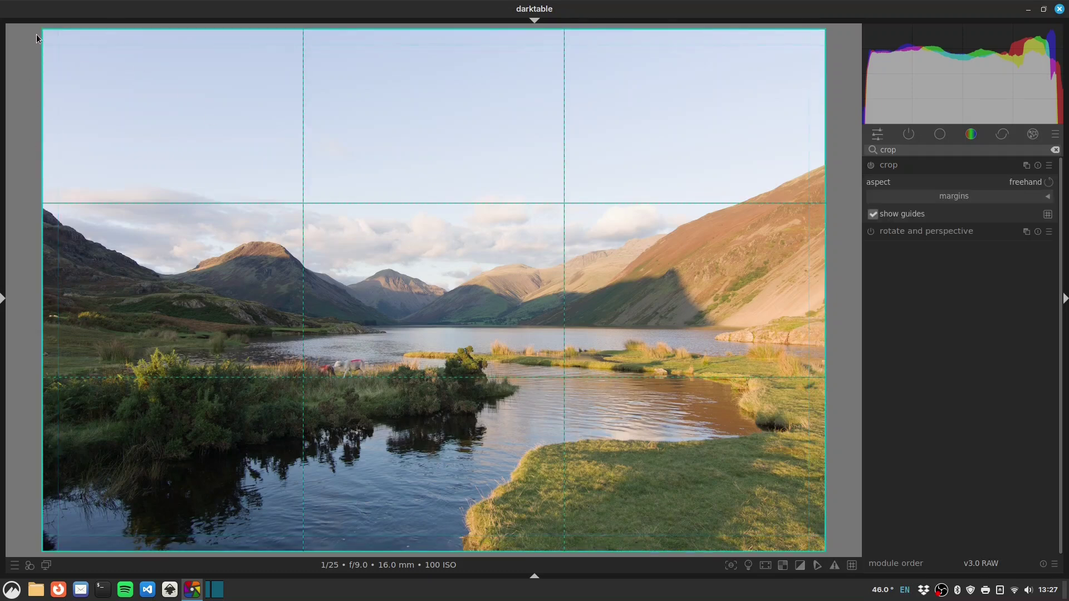
pyautogui.moveTo(51, 40); pyautogui.dragTo(121, 131)
pyautogui.moveTo(826, 359); pyautogui.dragTo(818, 360)
pyautogui.doubleClick(568, 463)
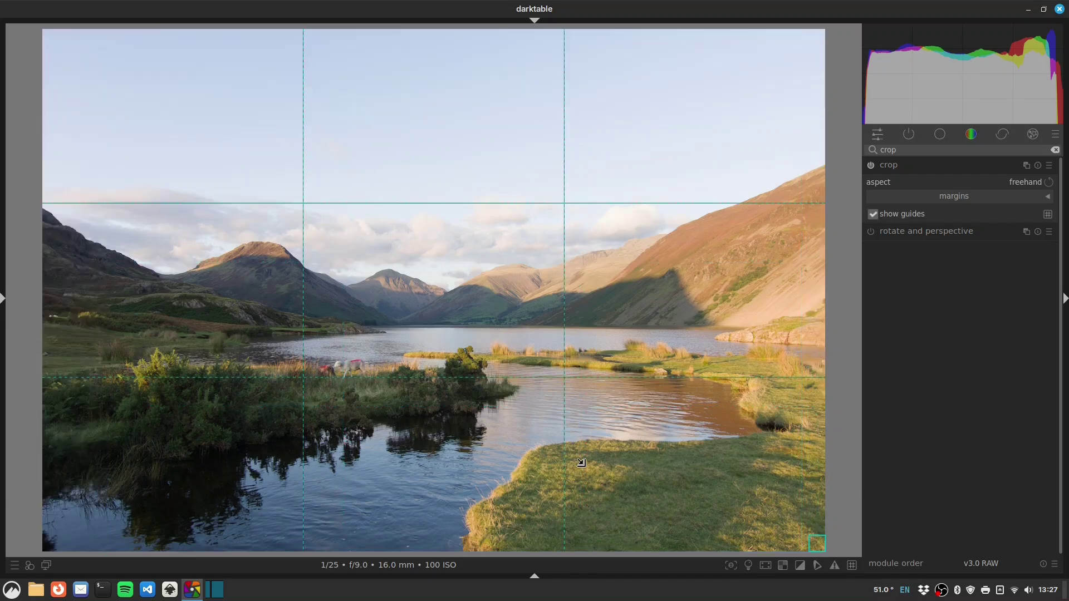
pyautogui.moveTo(58, 40); pyautogui.dragTo(95, 144)
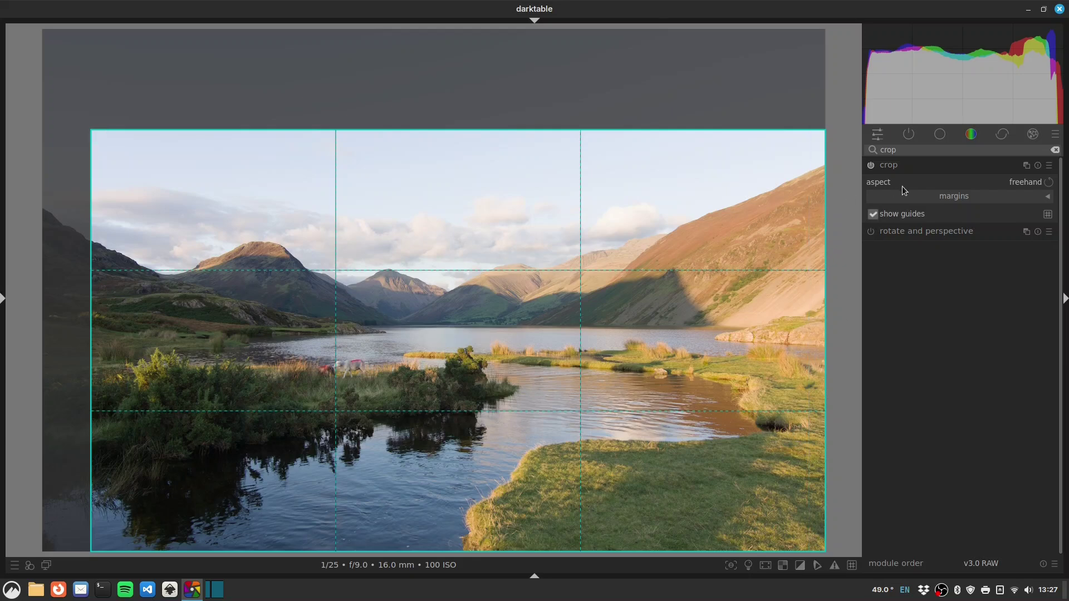
pyautogui.click(921, 168)
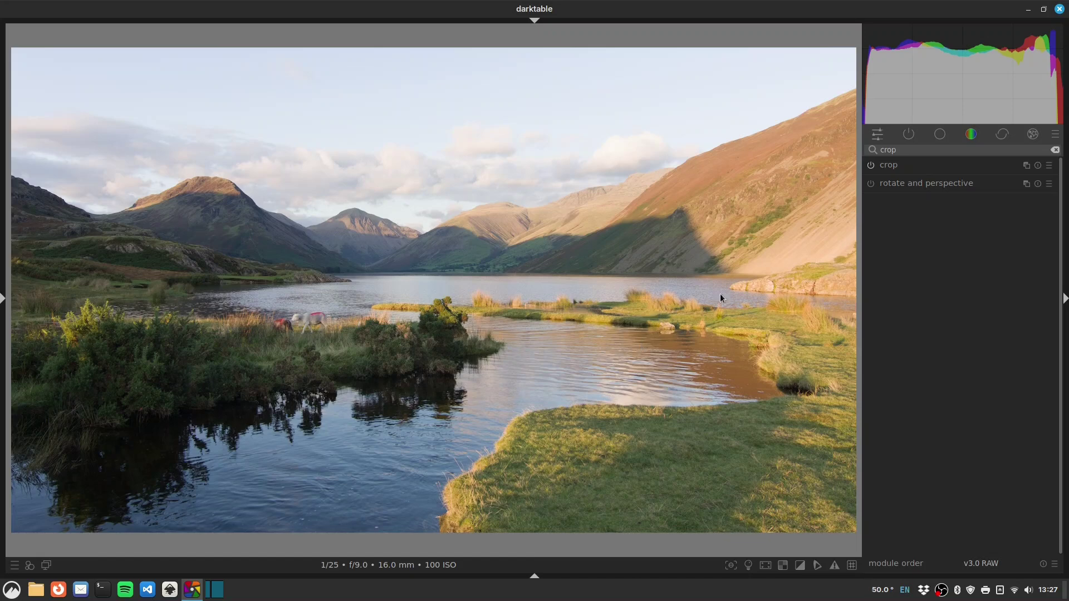
# Turn off compensate camera exposure and set the exposure slider to +0.078 EV.
pyautogui.click(908, 134)
pyautogui.click(907, 259)
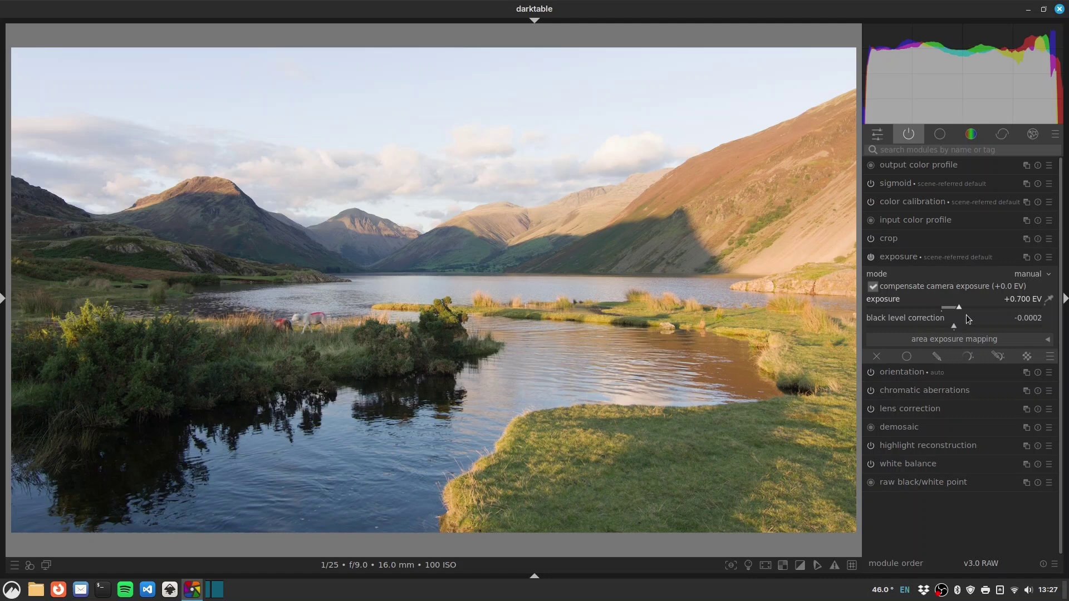
pyautogui.click(873, 287)
pyautogui.moveTo(956, 309); pyautogui.dragTo(941, 305)
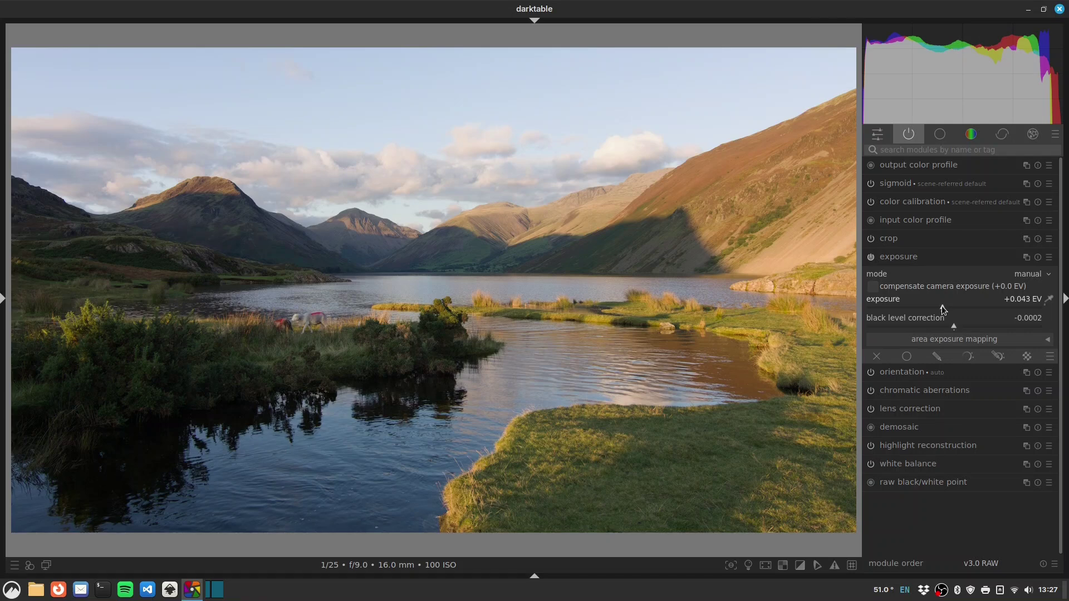
pyautogui.moveTo(941, 306); pyautogui.dragTo(943, 306)
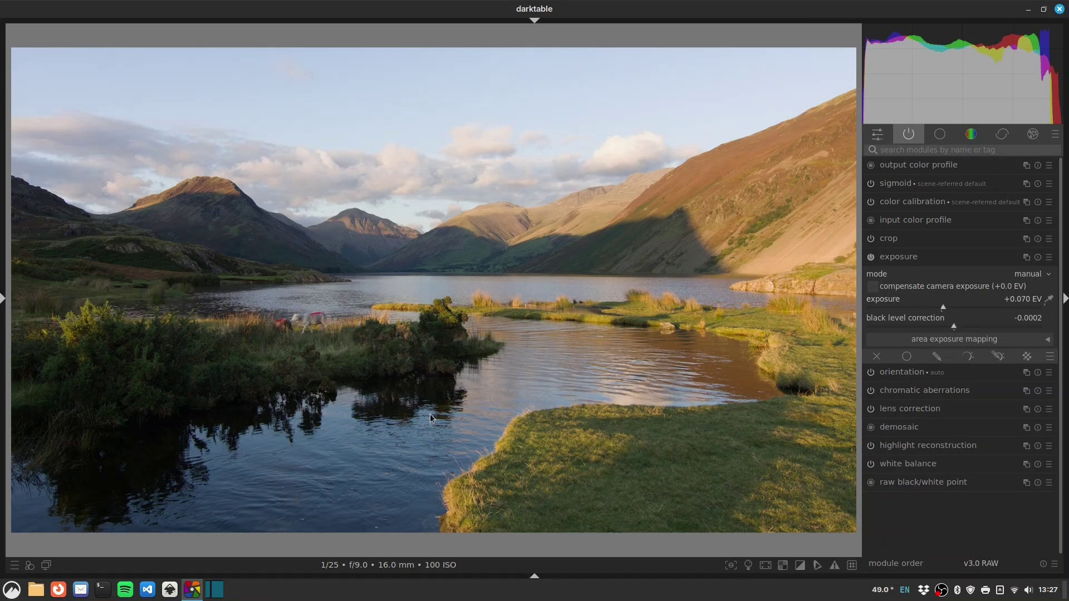
pyautogui.moveTo(942, 309); pyautogui.dragTo(944, 308)
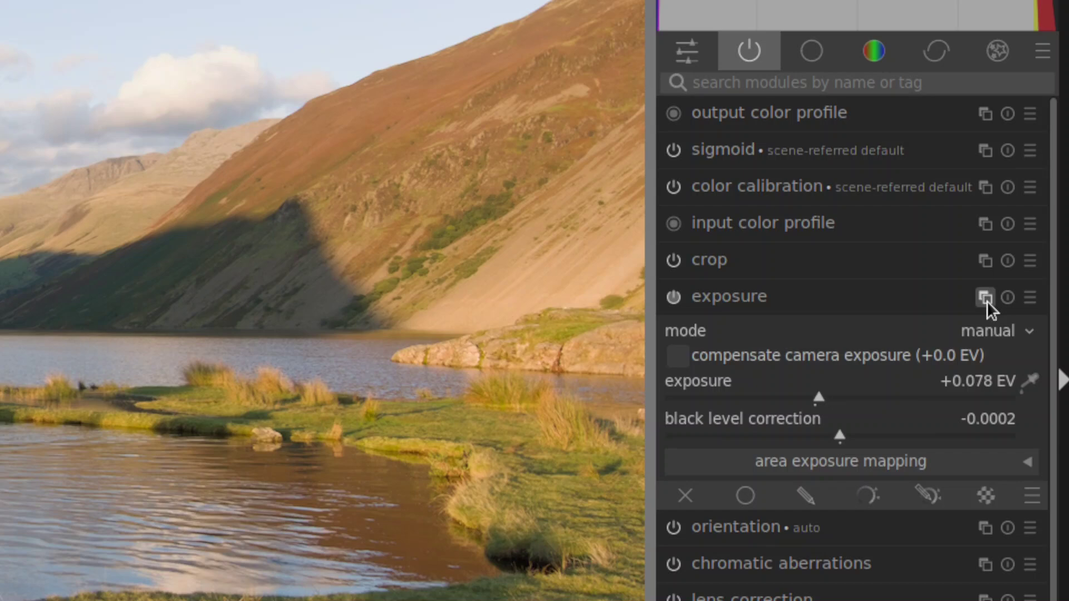
# Add a new exposure instance whose displayed parametric mask spans only tones 0–9.0.
pyautogui.rightClick(1027, 259)
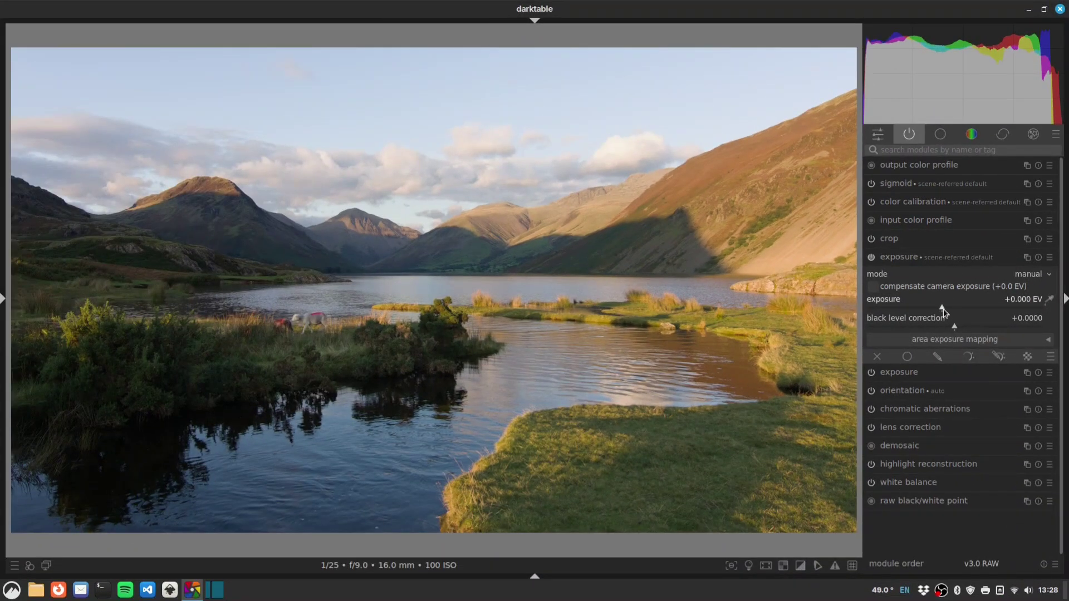
pyautogui.click(998, 357)
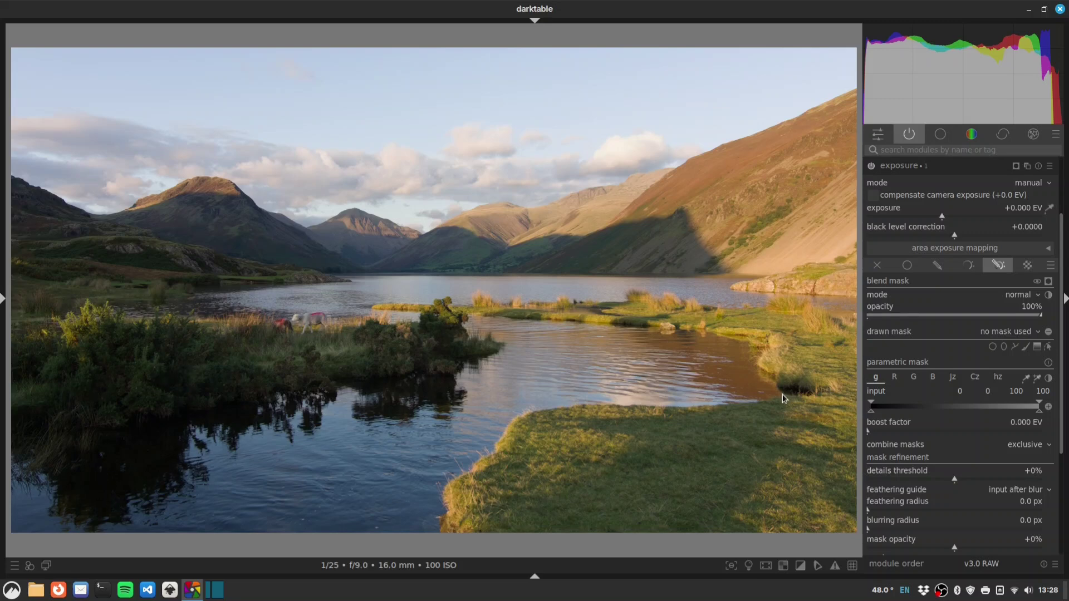
pyautogui.click(1049, 282)
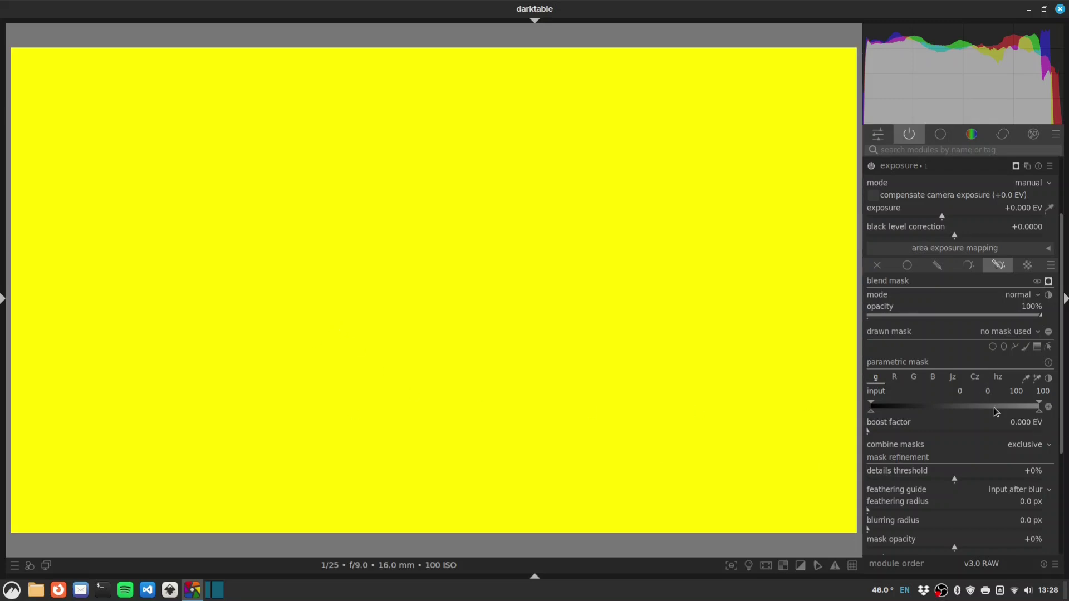
pyautogui.moveTo(1039, 415); pyautogui.dragTo(908, 412)
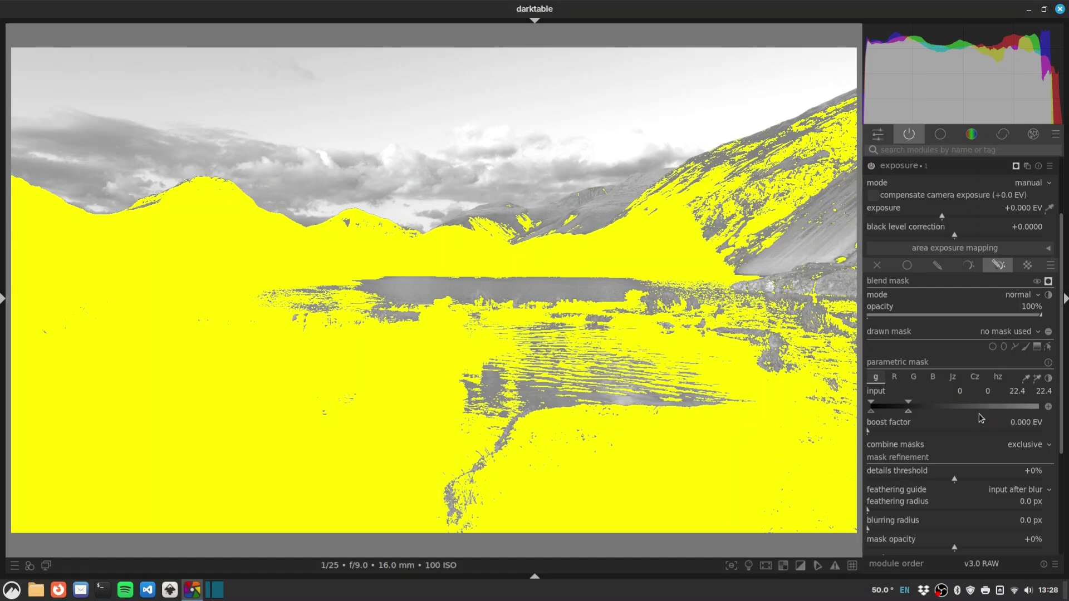
pyautogui.moveTo(909, 413); pyautogui.dragTo(885, 411)
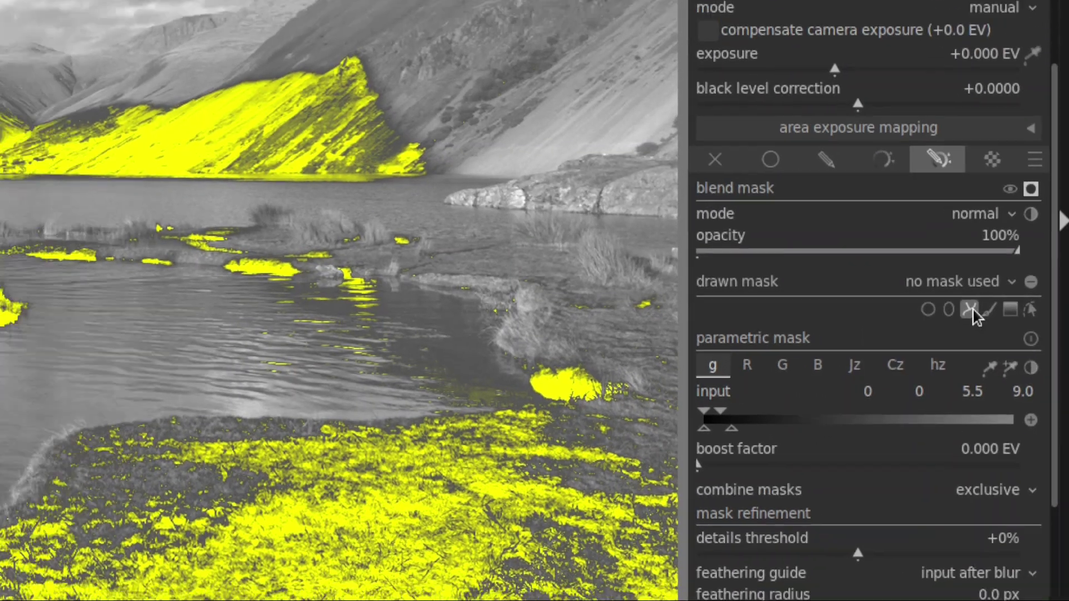
# Draw a path mask around the left foreground reeds and shallows.
pyautogui.hotkey('shift', 'z')
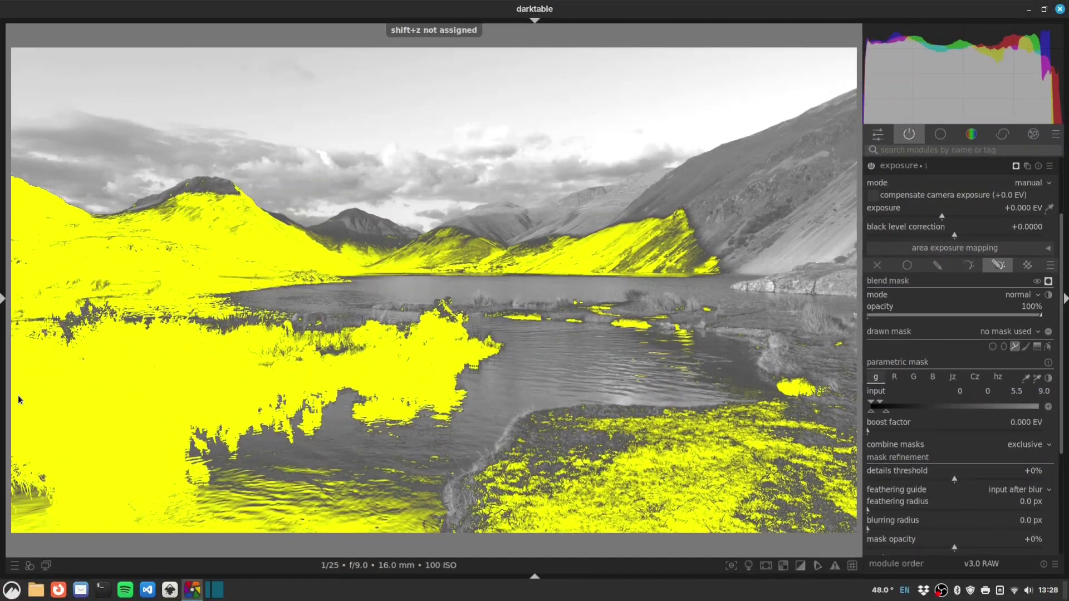
pyautogui.click(16, 316)
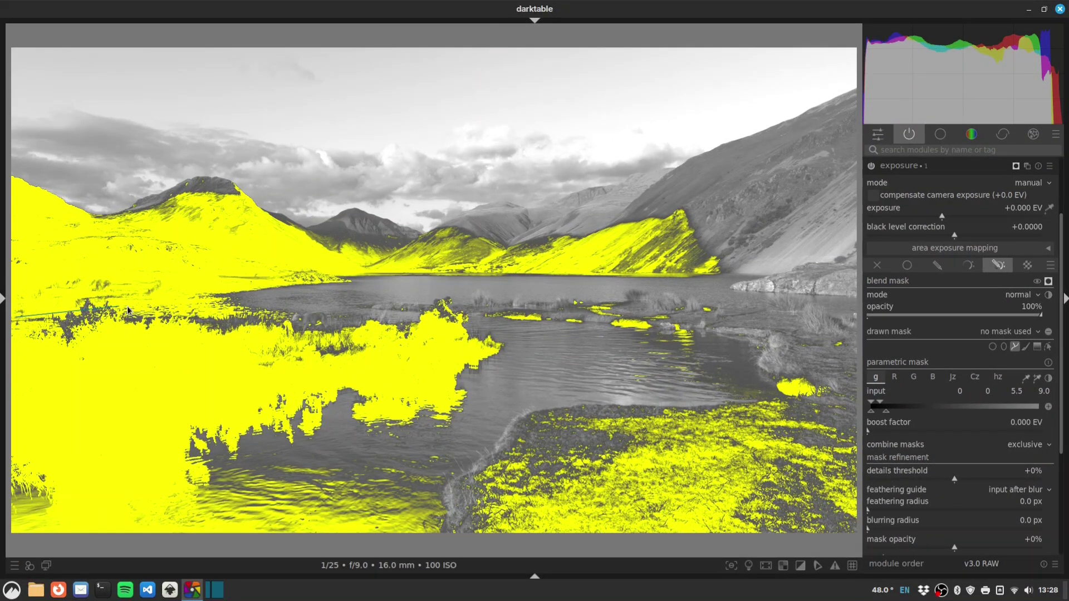
pyautogui.click(461, 308)
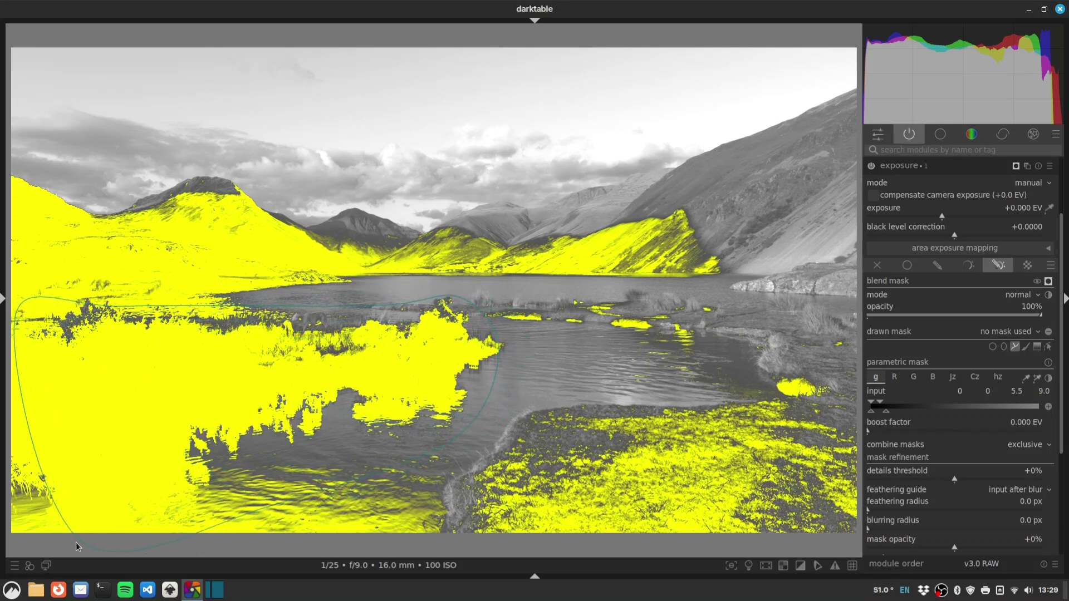
pyautogui.rightClick(8, 538)
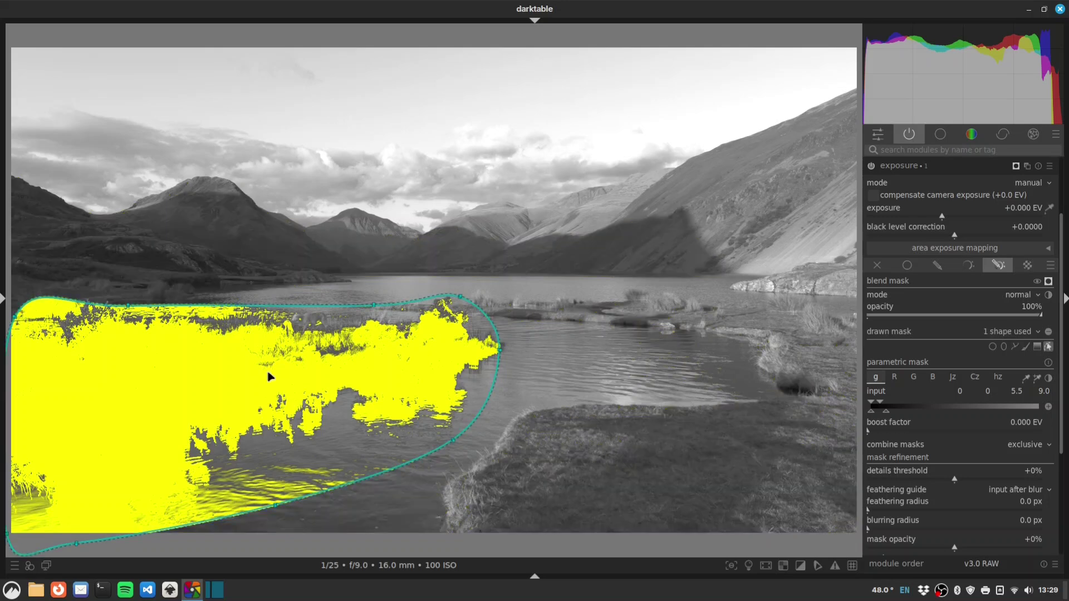
# Raise the shape feather to 5% and set the feathering radius to 45.7 px.
pyautogui.scroll(-1, 269, 376)
pyautogui.scroll(1, 269, 377)
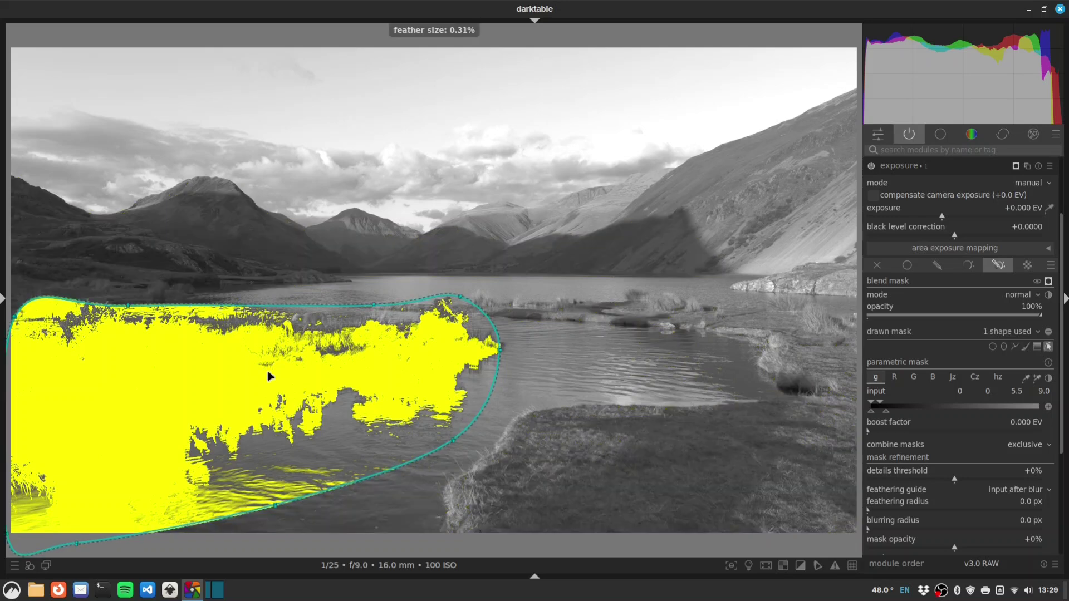
pyautogui.scroll(10, 275, 382)
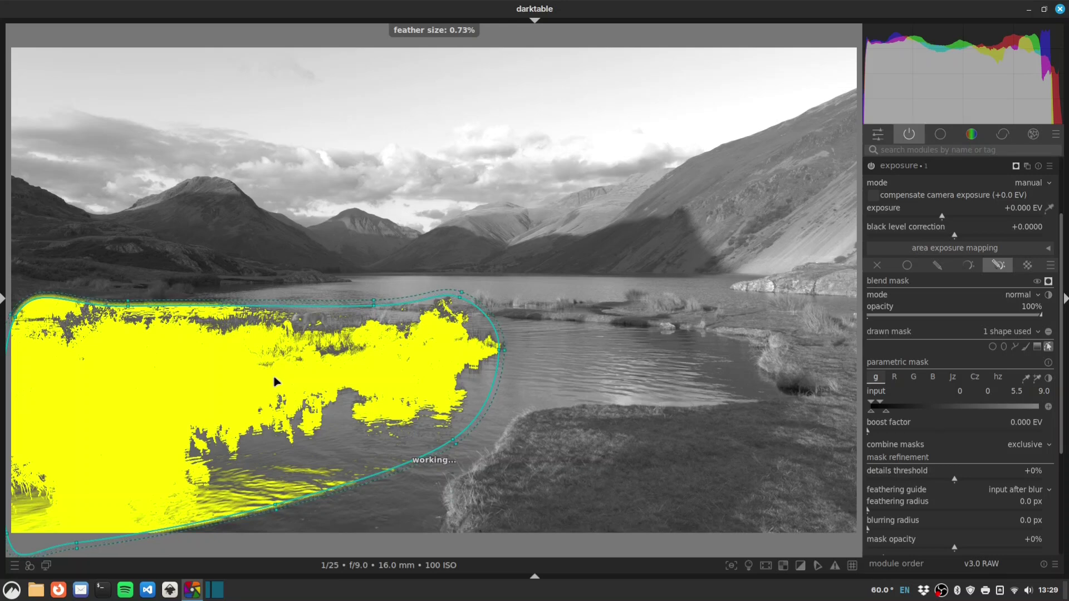
pyautogui.scroll(8, 275, 382)
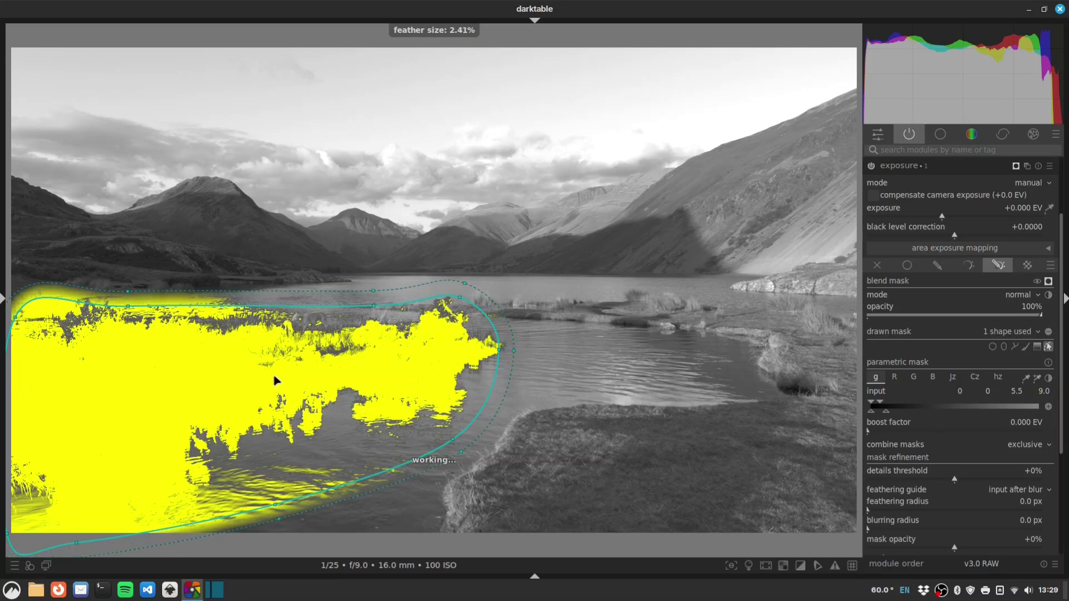
pyautogui.scroll(2, 275, 382)
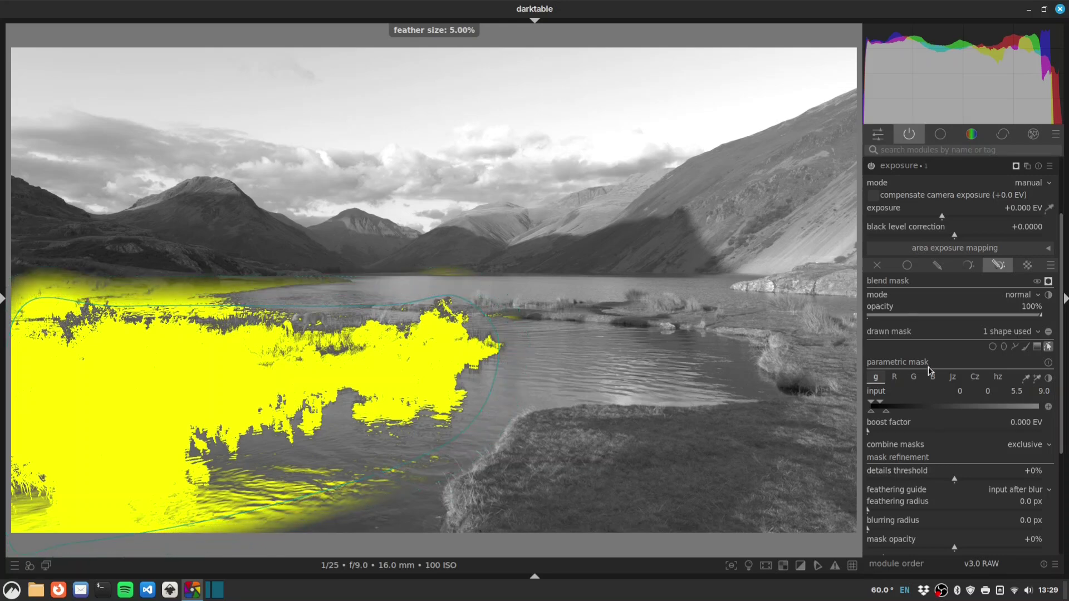
pyautogui.moveTo(883, 509); pyautogui.dragTo(898, 511)
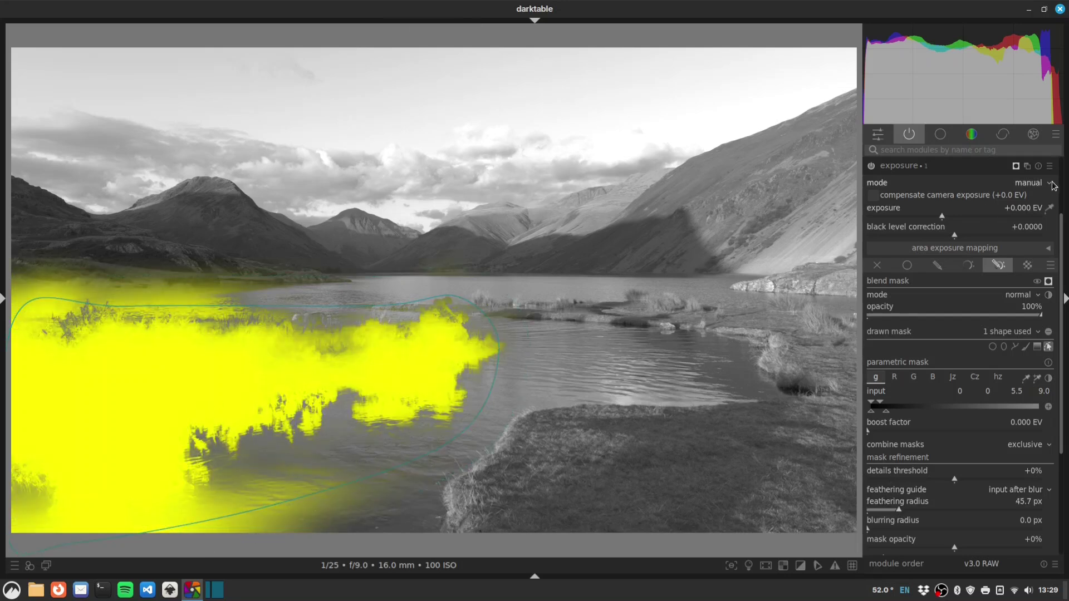
# Hide the mask overlay and raise the masked area's exposure to +0.699 EV.
pyautogui.click(1049, 281)
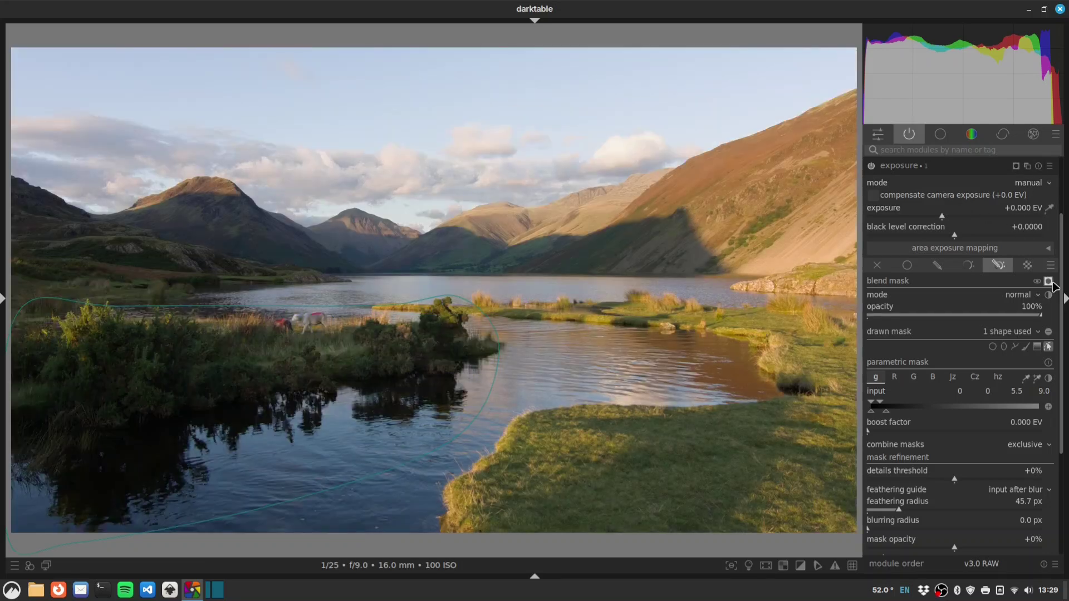
pyautogui.click(950, 217)
pyautogui.moveTo(951, 218); pyautogui.dragTo(963, 221)
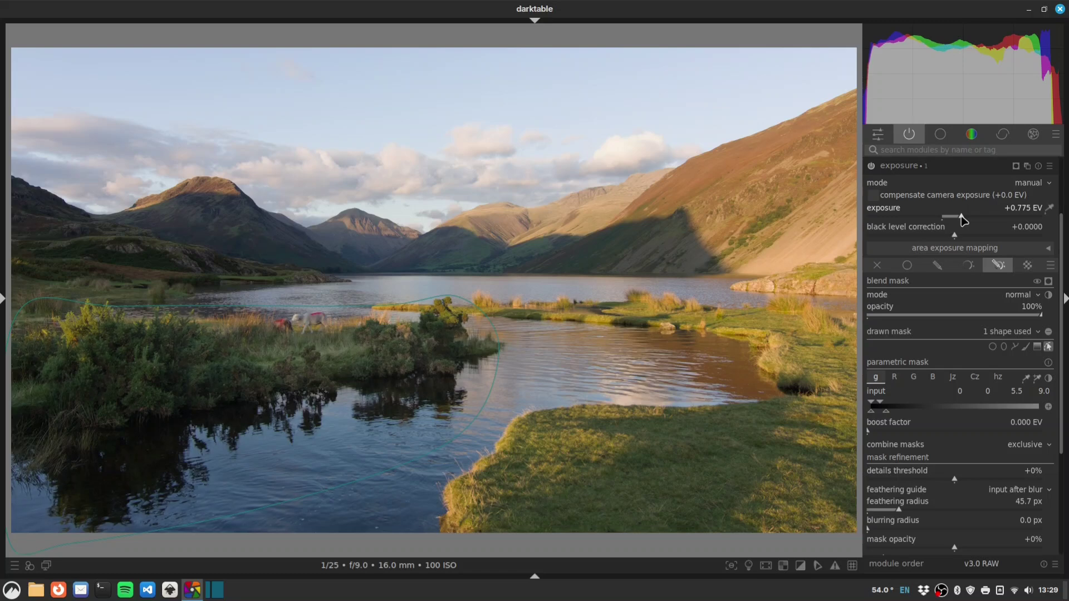
pyautogui.moveTo(963, 221); pyautogui.dragTo(960, 219)
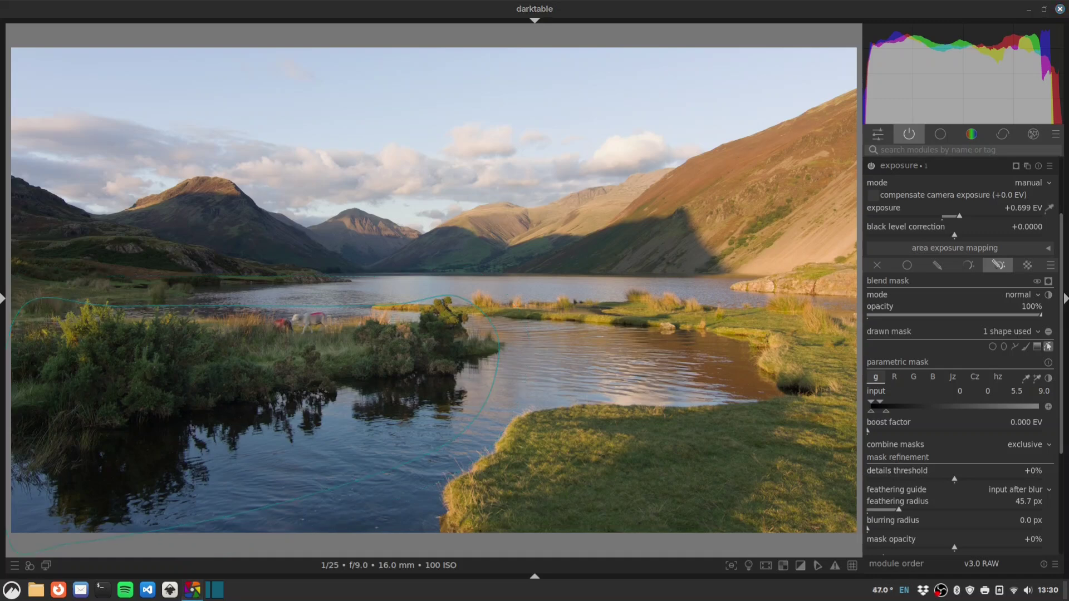
# Set color calibration's illuminant to D (daylight) with temperature 5070 K.
pyautogui.click(917, 150)
pyautogui.write('color ca')
pyautogui.click(899, 170)
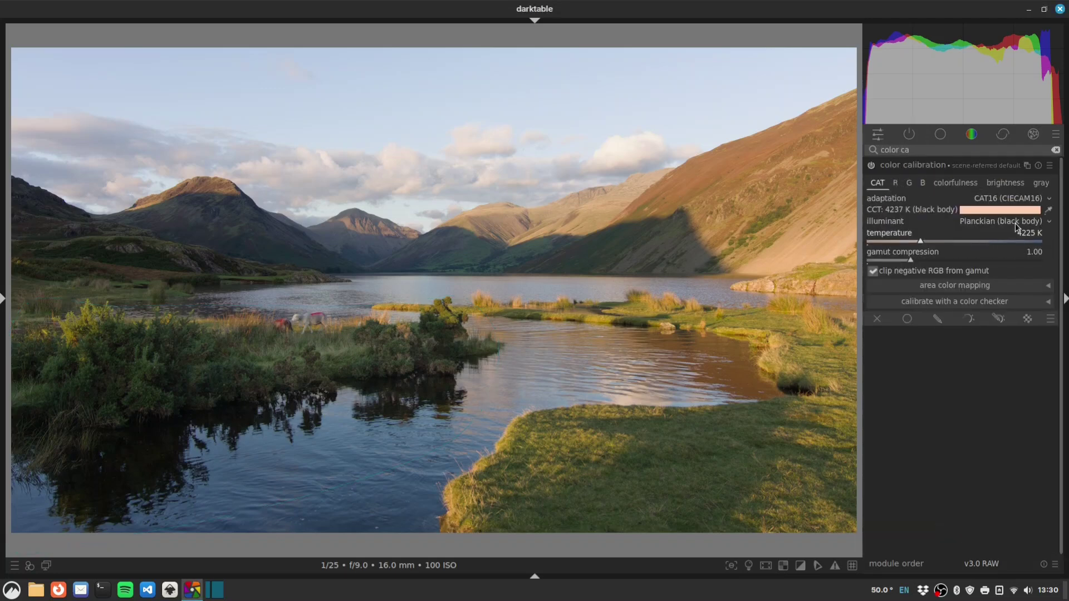
pyautogui.click(1049, 211)
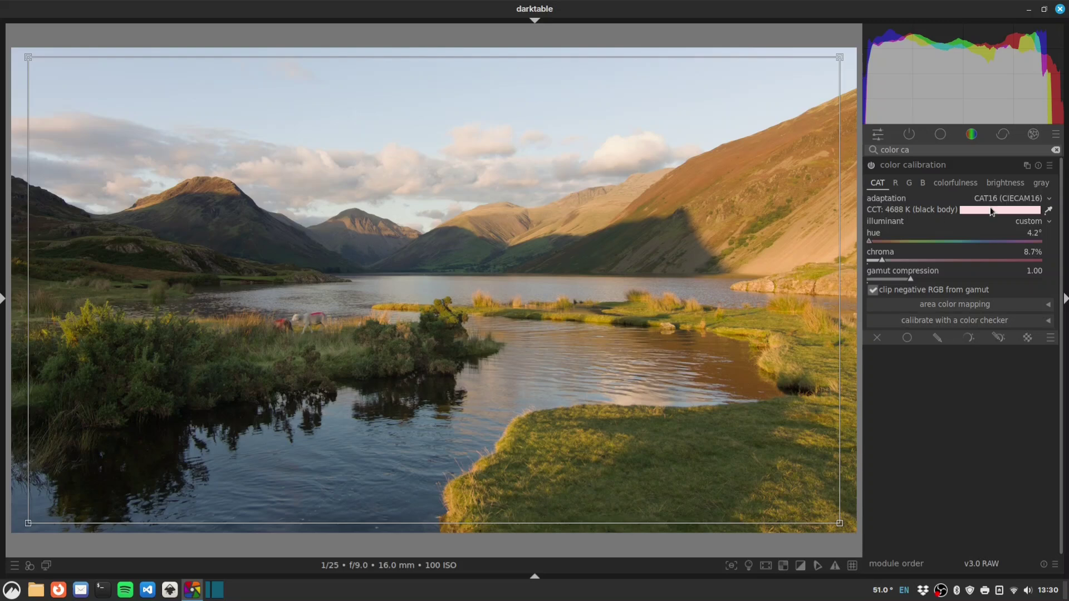
pyautogui.click(1031, 221)
pyautogui.click(1023, 179)
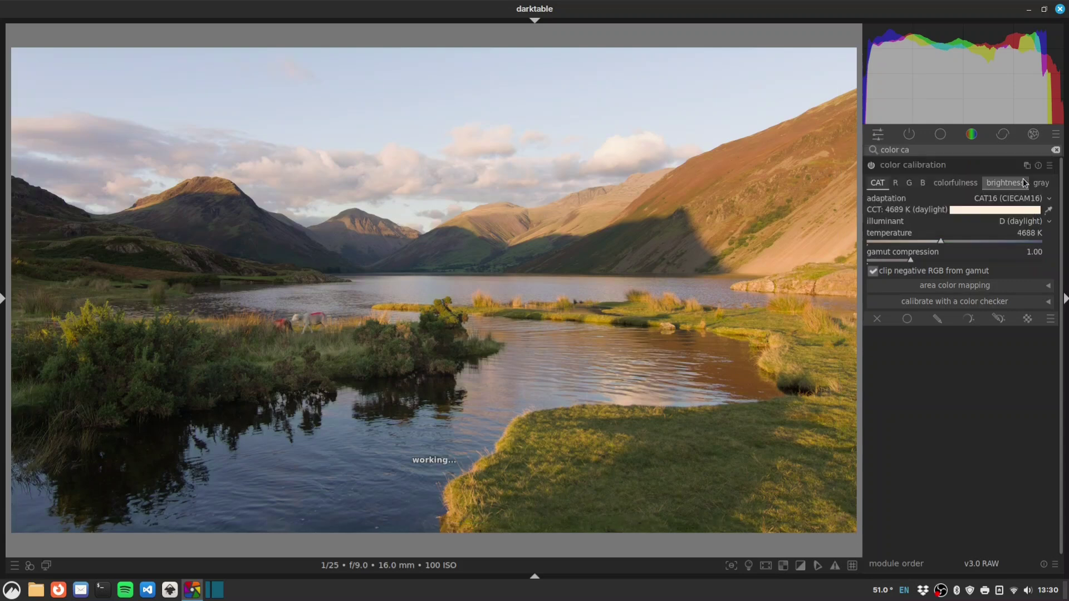
pyautogui.moveTo(940, 244)
pyautogui.mouseDown()
pyautogui.moveTo(968, 242)
pyautogui.moveTo(957, 243)
pyautogui.mouseUp()
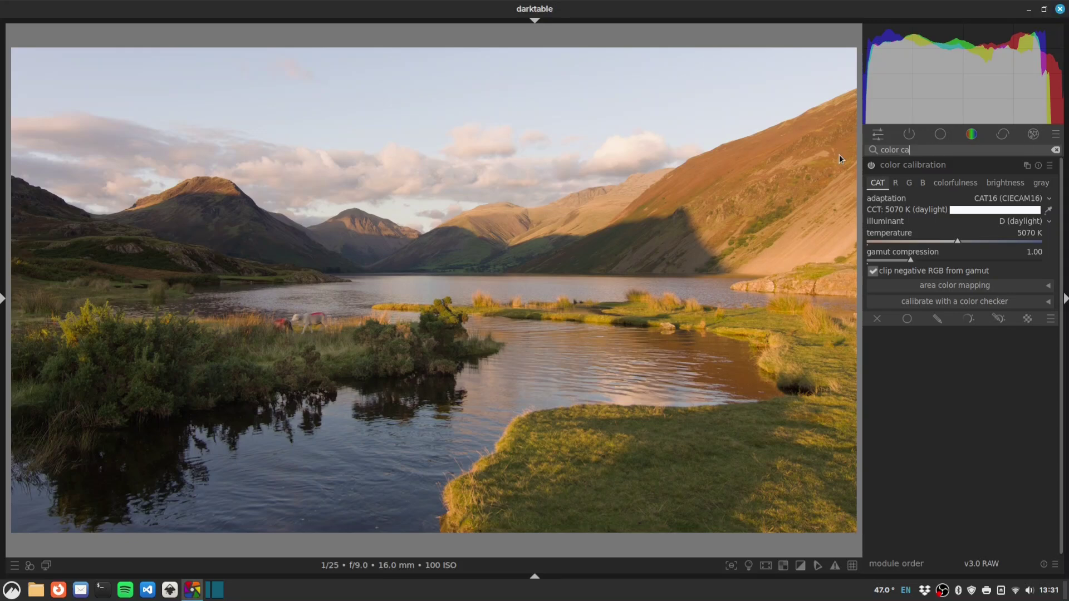
# In color balance rgb, set vibrance 17.39% and contrast 6.11%, darken highlights, brighten shadows.
pyautogui.click(923, 153)
pyautogui.press('BackSpace')
pyautogui.press('BackSpace')
pyautogui.press('BackSpace')
pyautogui.press('BackSpace')
pyautogui.press('BackSpace')
pyautogui.press('BackSpace')
pyautogui.press('BackSpace')
pyautogui.press('BackSpace')
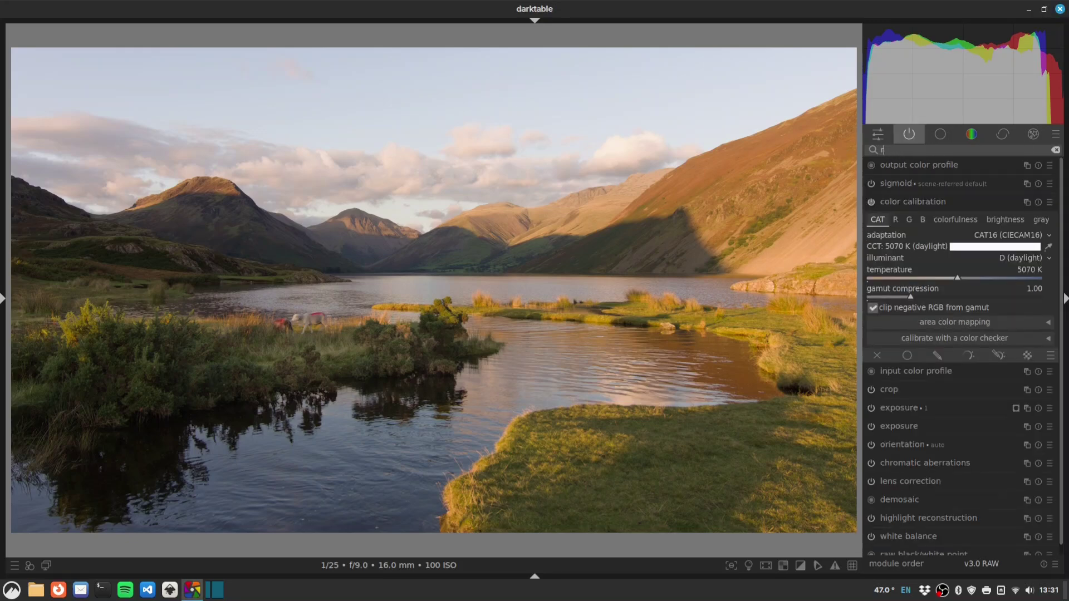
pyautogui.write('rhn')
pyautogui.write('b')
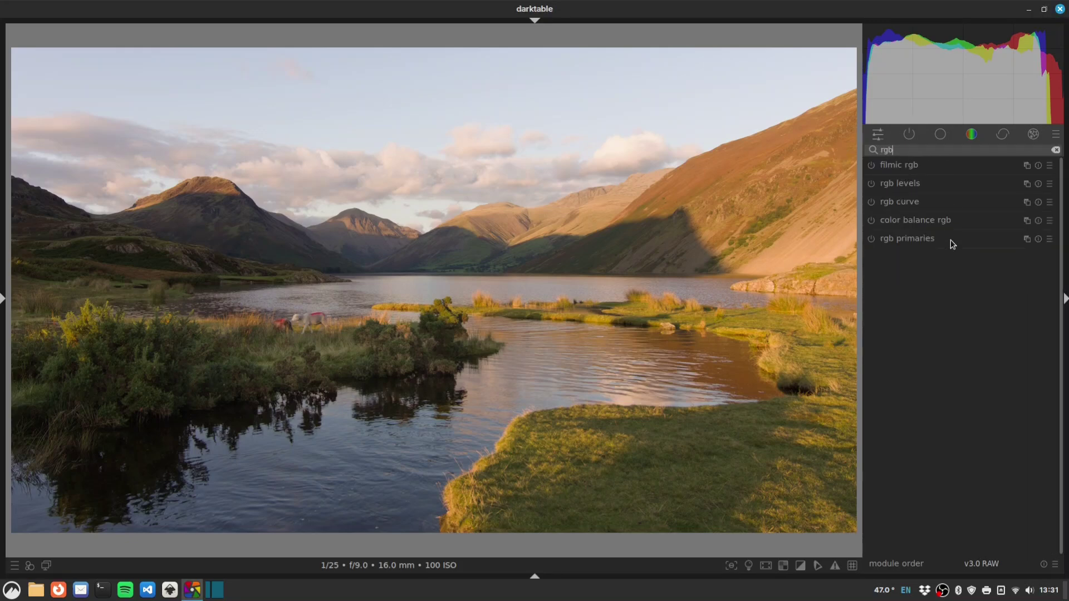
pyautogui.click(906, 219)
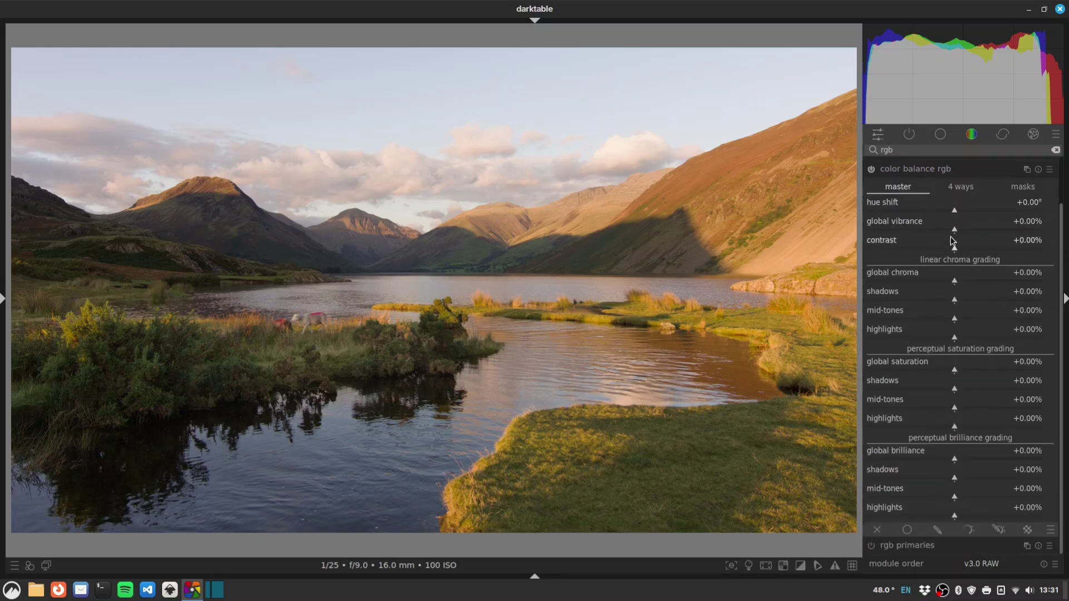
pyautogui.moveTo(970, 227); pyautogui.dragTo(985, 229)
pyautogui.click(965, 249)
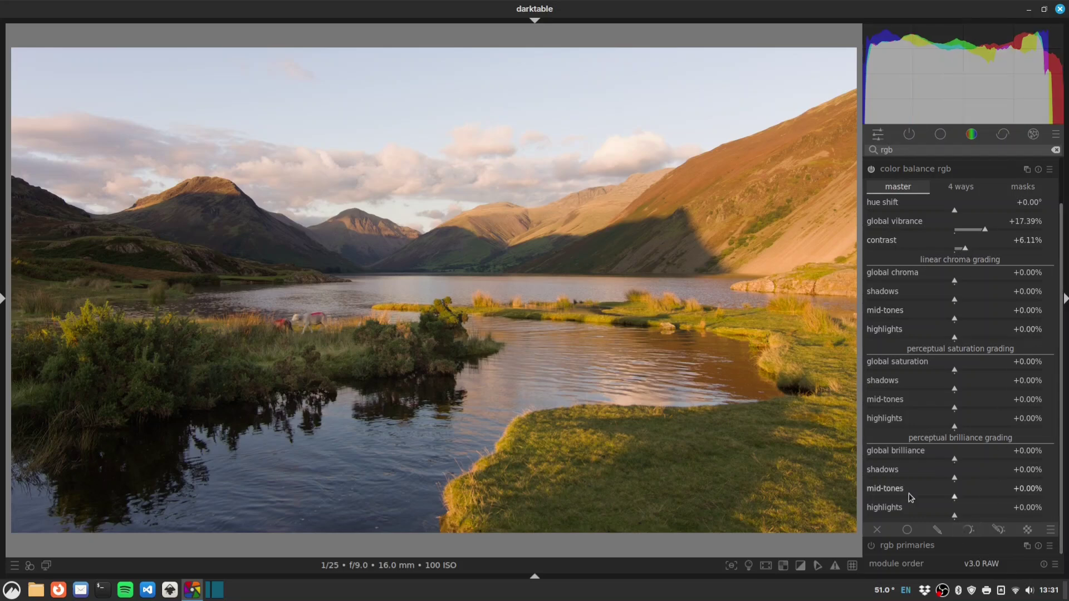
pyautogui.moveTo(950, 516); pyautogui.dragTo(943, 517)
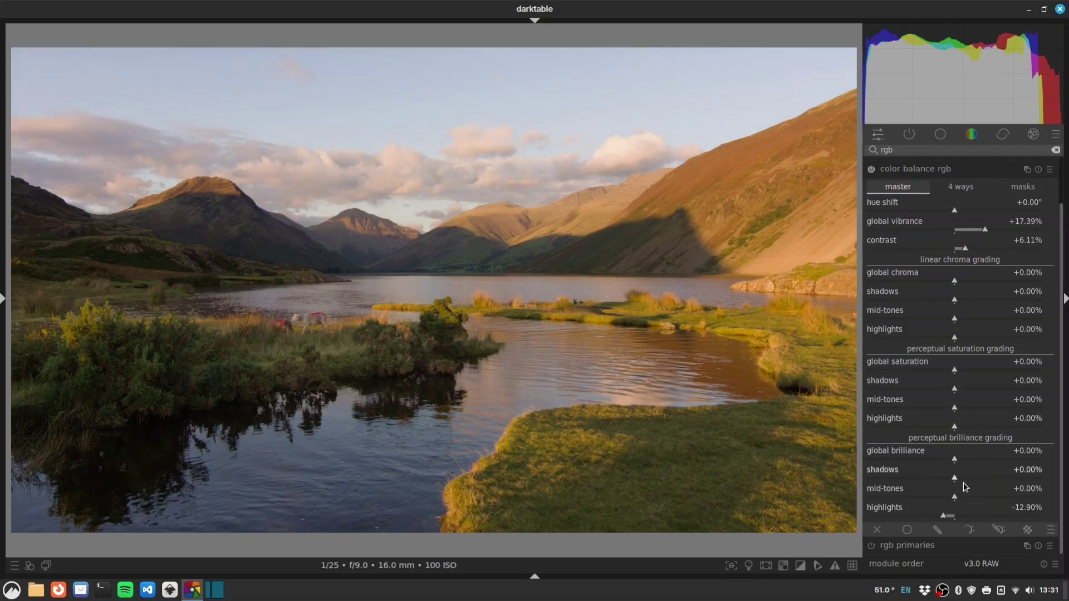
pyautogui.moveTo(962, 482); pyautogui.dragTo(964, 481)
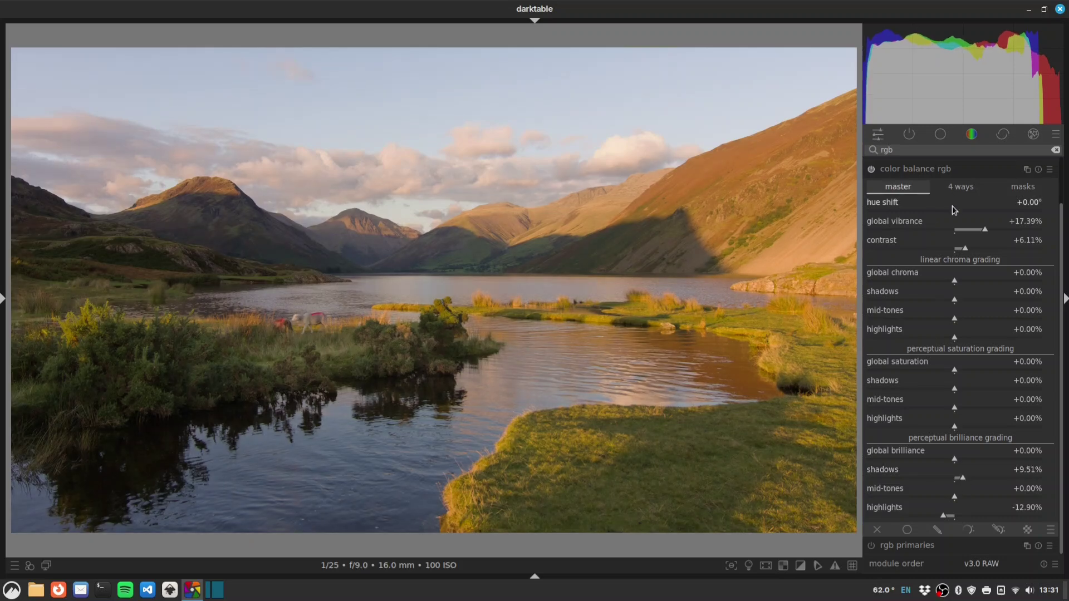
# In 4 ways, add 0.71% highlights chroma and tint shadows lift blue (246.82°, 3.48%).
pyautogui.click(953, 187)
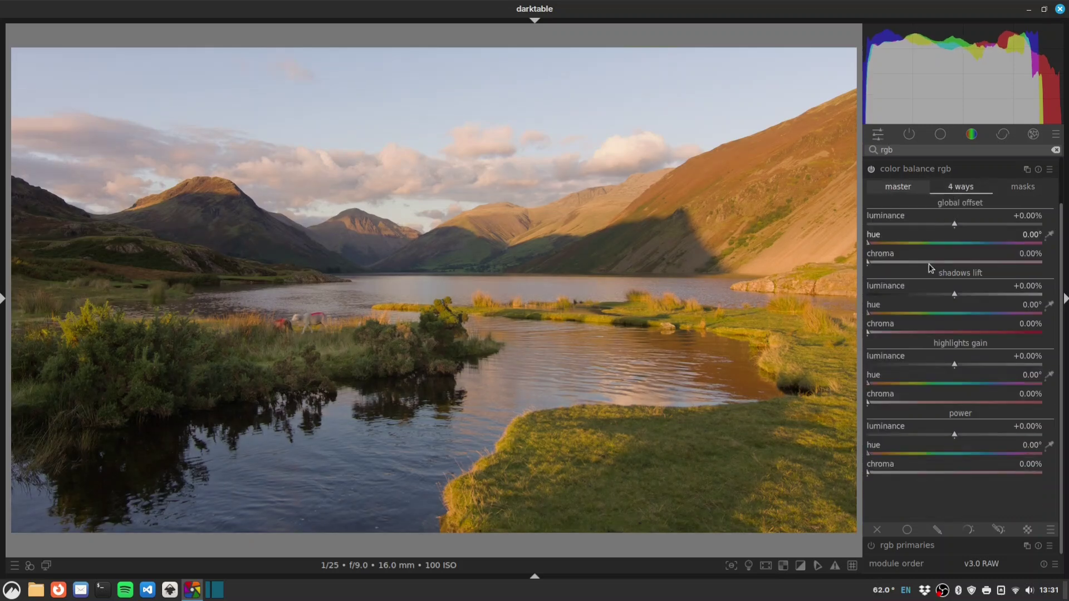
pyautogui.click(873, 407)
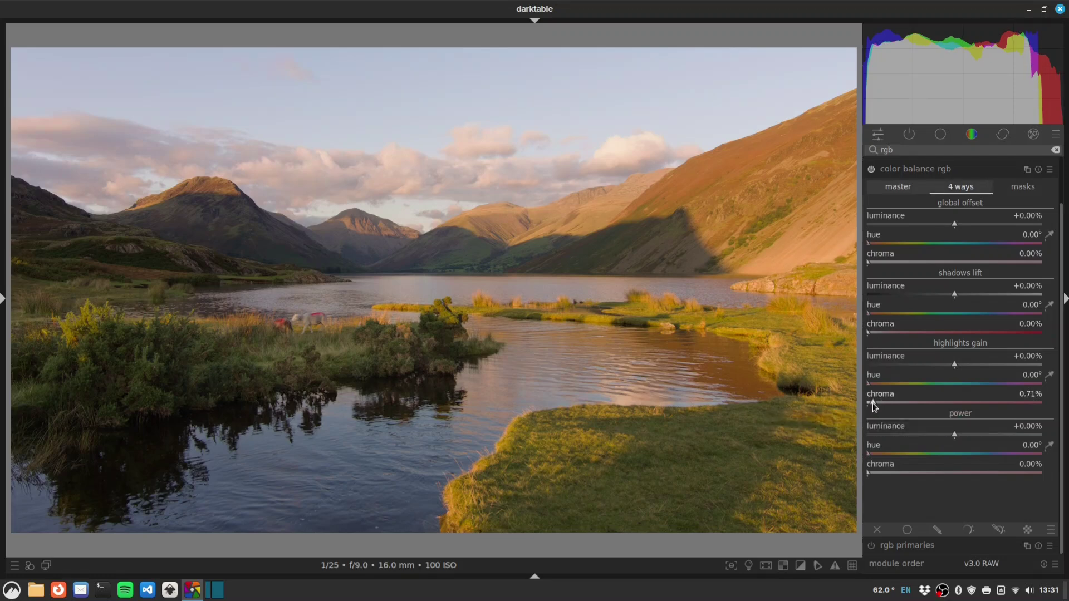
pyautogui.click(986, 313)
pyautogui.moveTo(864, 332); pyautogui.dragTo(879, 334)
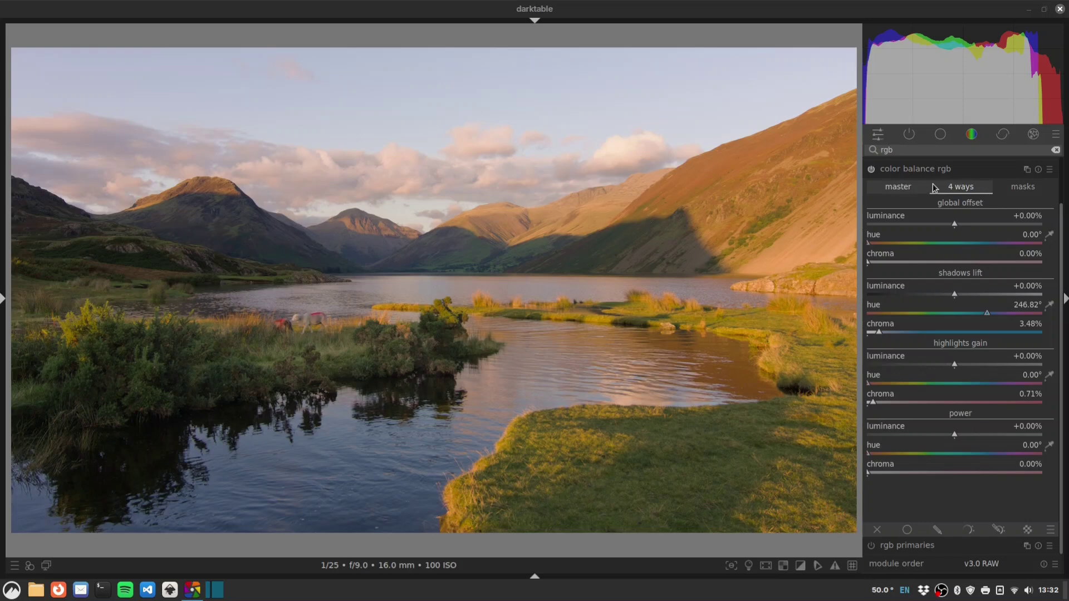
# Create a second color balance rgb instance and enable its parametric blend mask.
pyautogui.click(1028, 169)
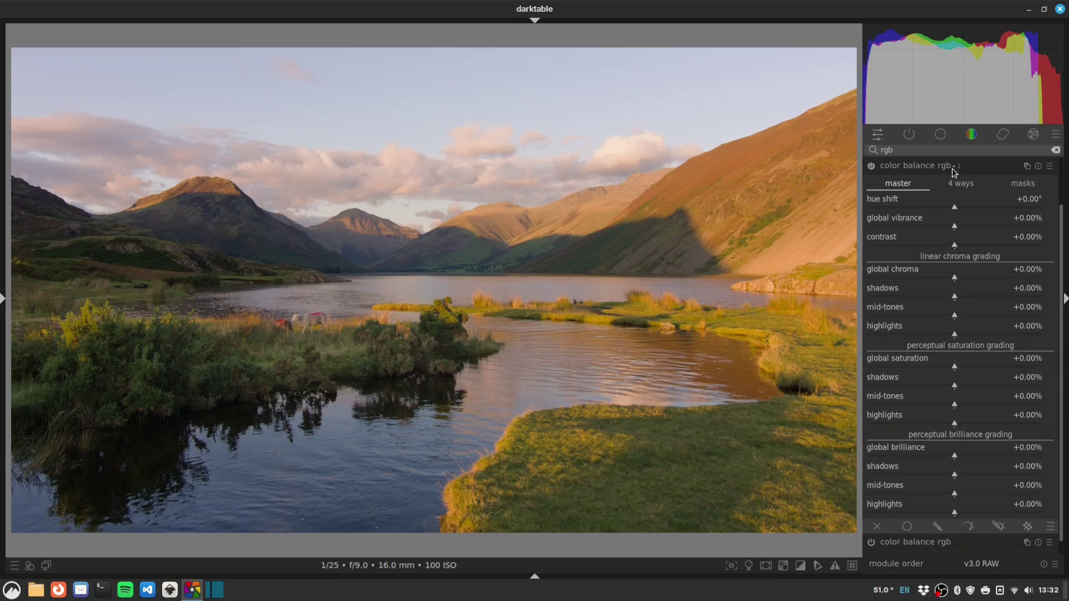
pyautogui.moveTo(939, 168)
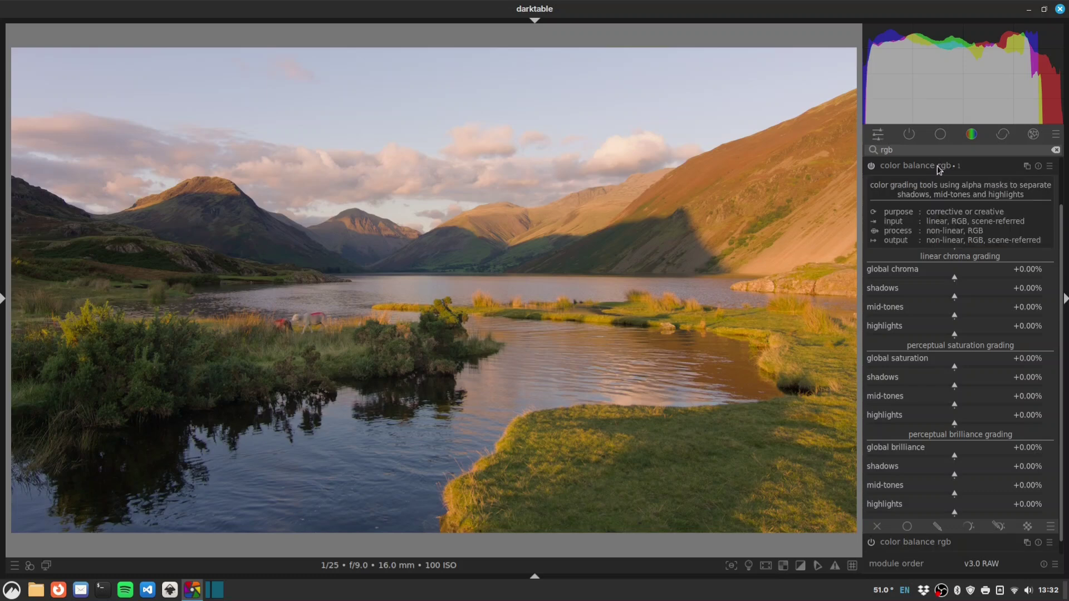
pyautogui.scroll(-1, 1013, 337)
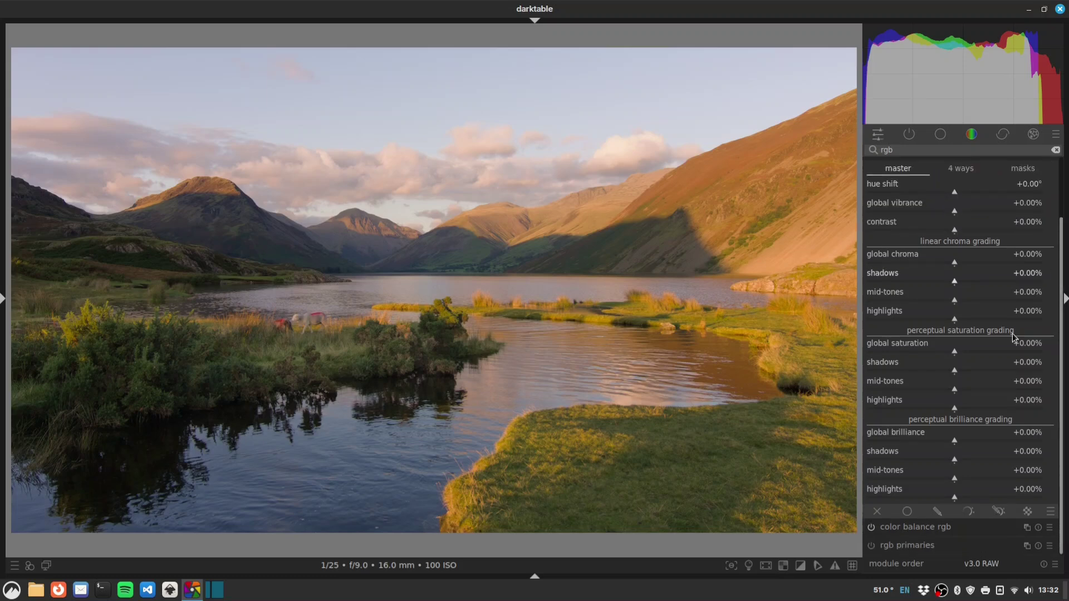
pyautogui.click(969, 511)
pyautogui.scroll(-4, 1054, 385)
pyautogui.scroll(-3, 1054, 384)
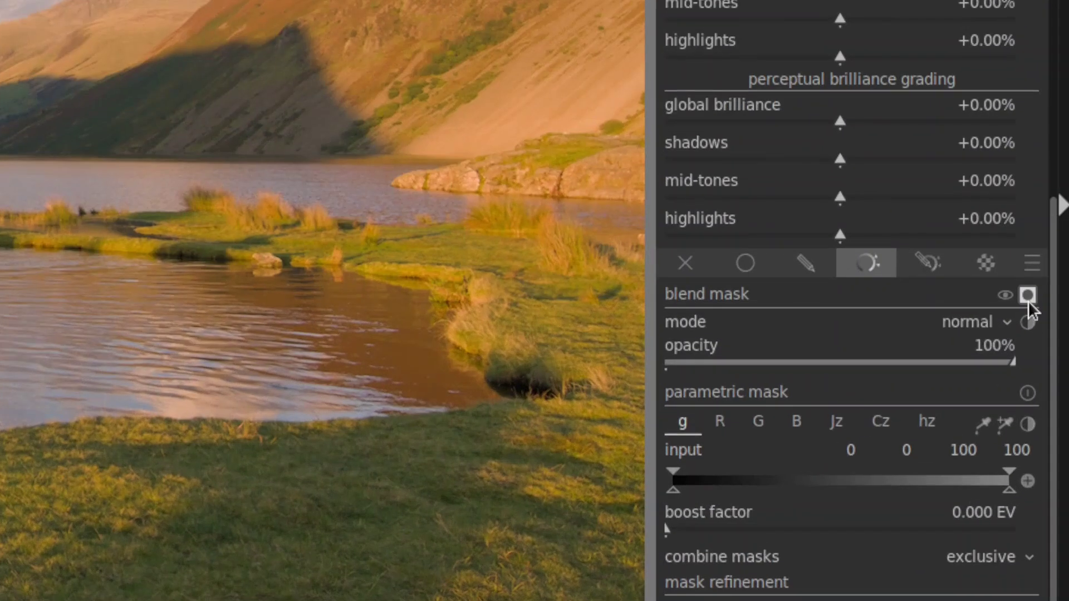
# Preview the mask and narrow its g input range to 7.1–20.0.
pyautogui.click(1048, 344)
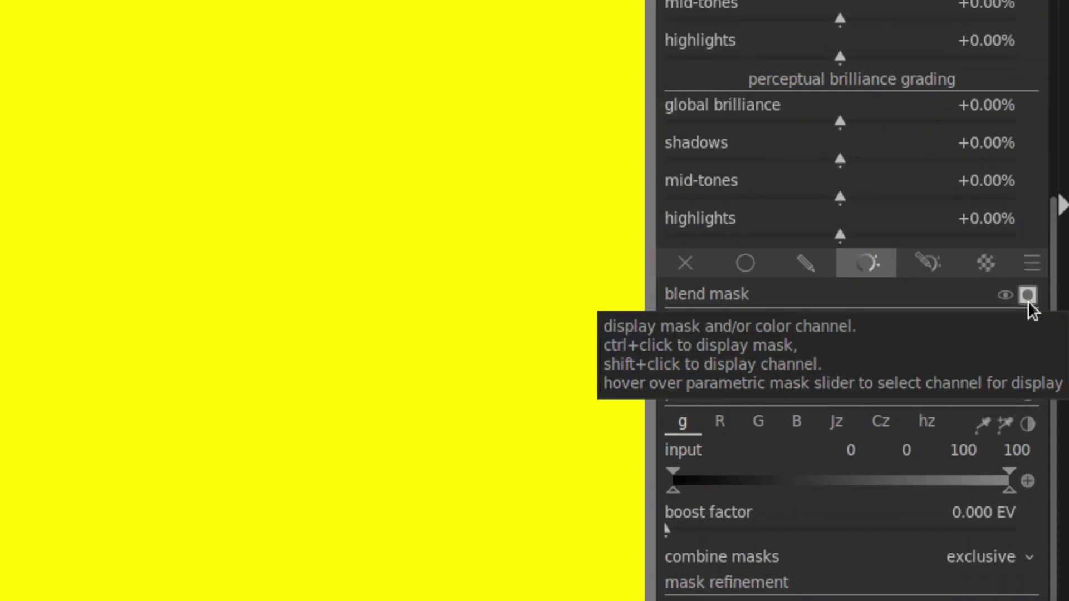
pyautogui.hotkey('shift', 'z')
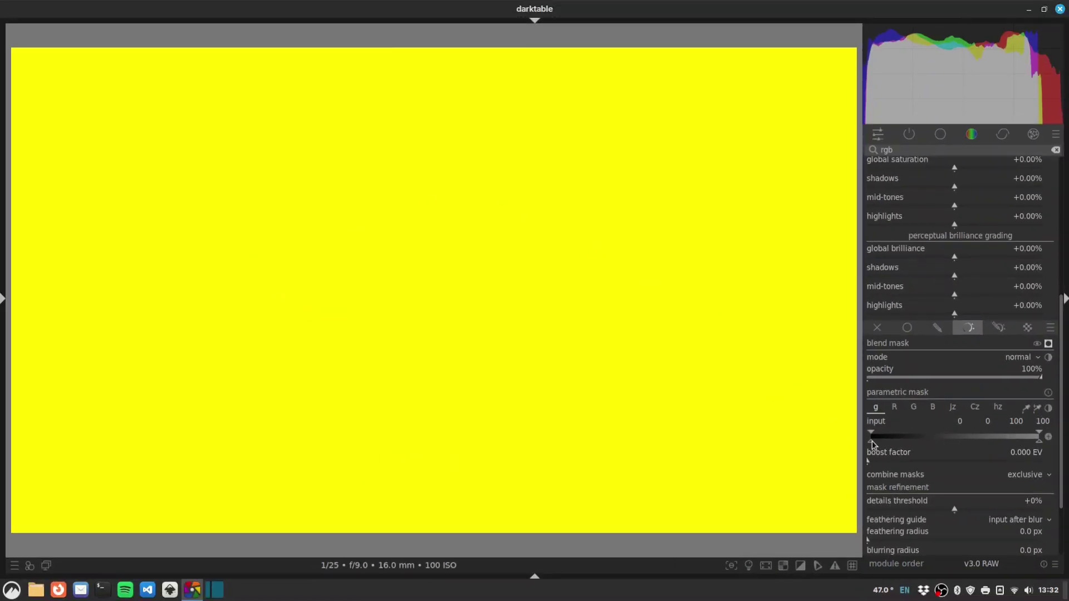
pyautogui.moveTo(872, 441); pyautogui.dragTo(883, 445)
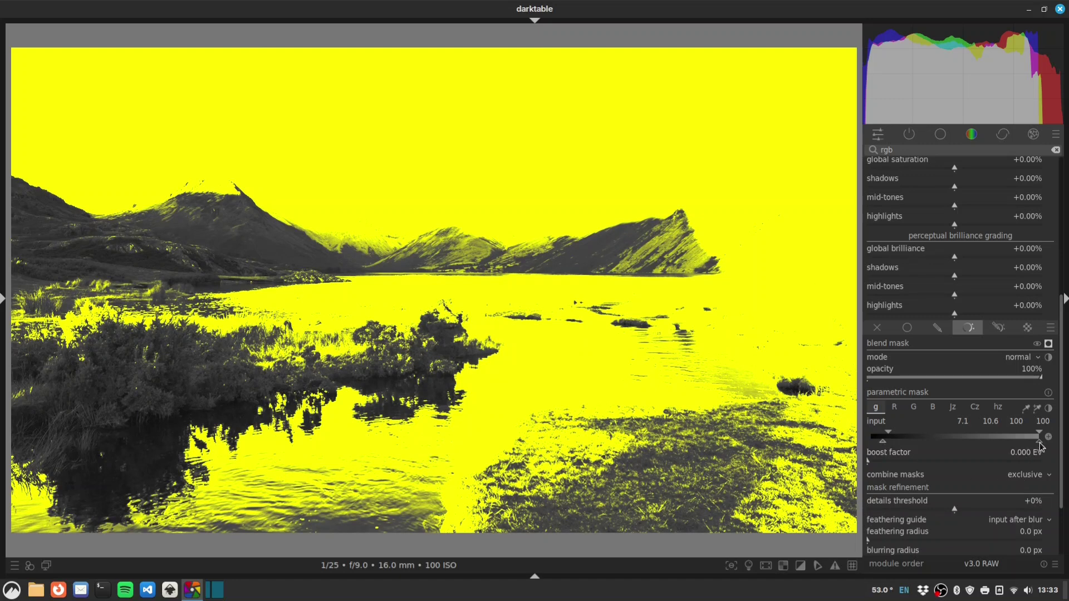
pyautogui.moveTo(1039, 441); pyautogui.dragTo(899, 436)
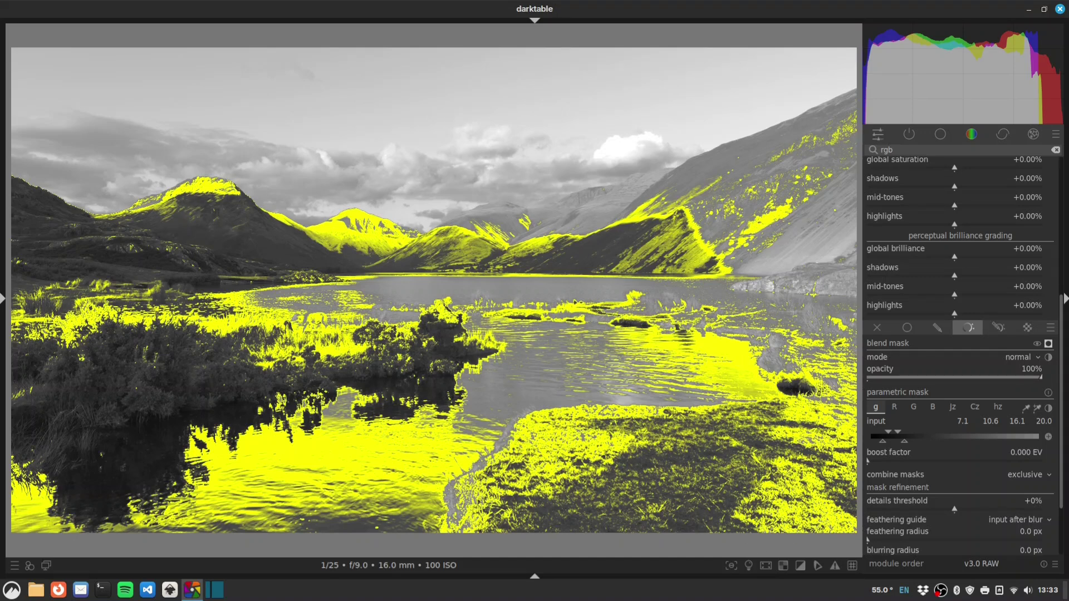
# Set mask feathering radius 43.6 px, mask contrast +25% and blurring radius 5.0 px.
pyautogui.scroll(-2, 958, 423)
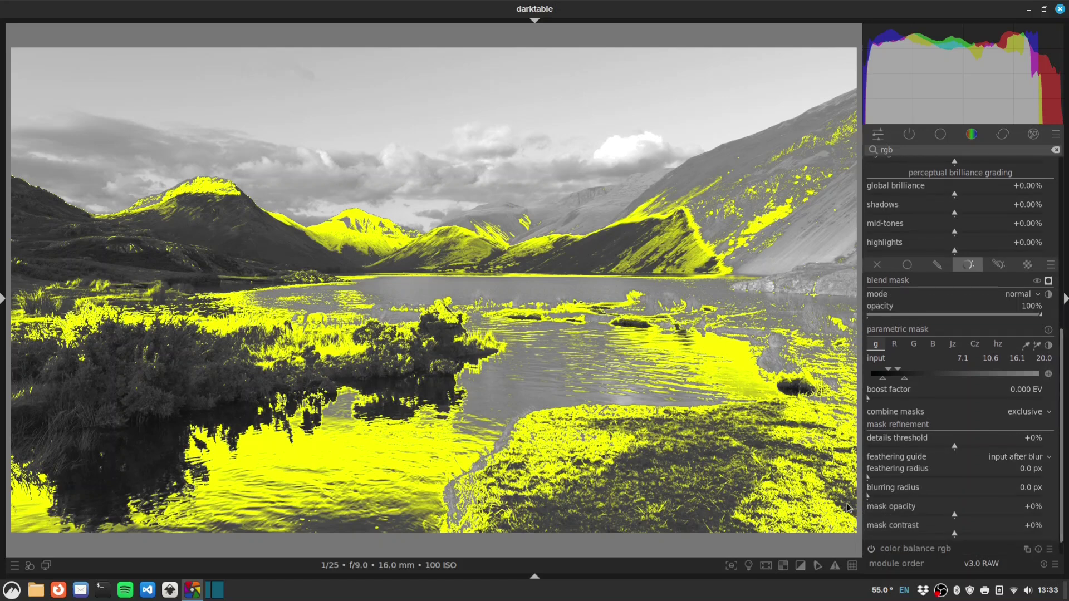
pyautogui.click(898, 477)
pyautogui.moveTo(898, 476); pyautogui.dragTo(897, 479)
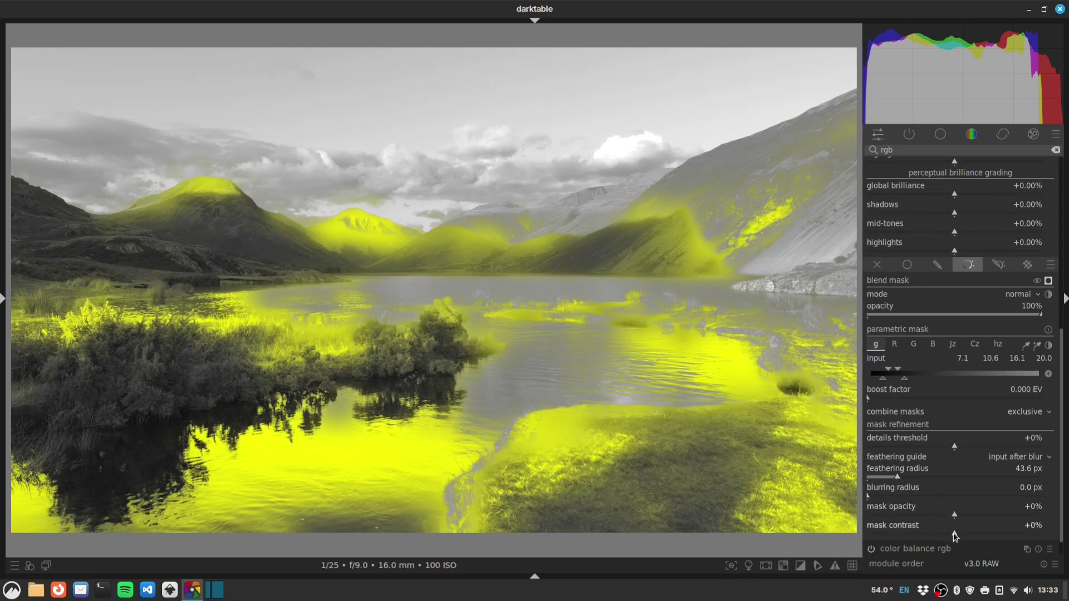
pyautogui.moveTo(956, 536); pyautogui.dragTo(978, 535)
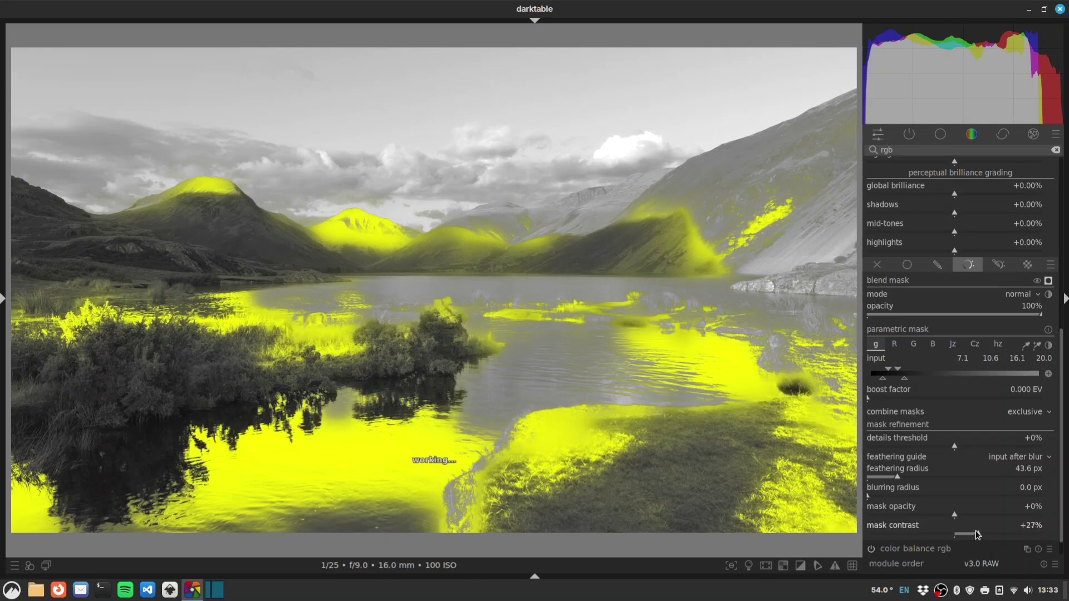
pyautogui.click(877, 496)
pyautogui.moveTo(877, 498); pyautogui.dragTo(875, 497)
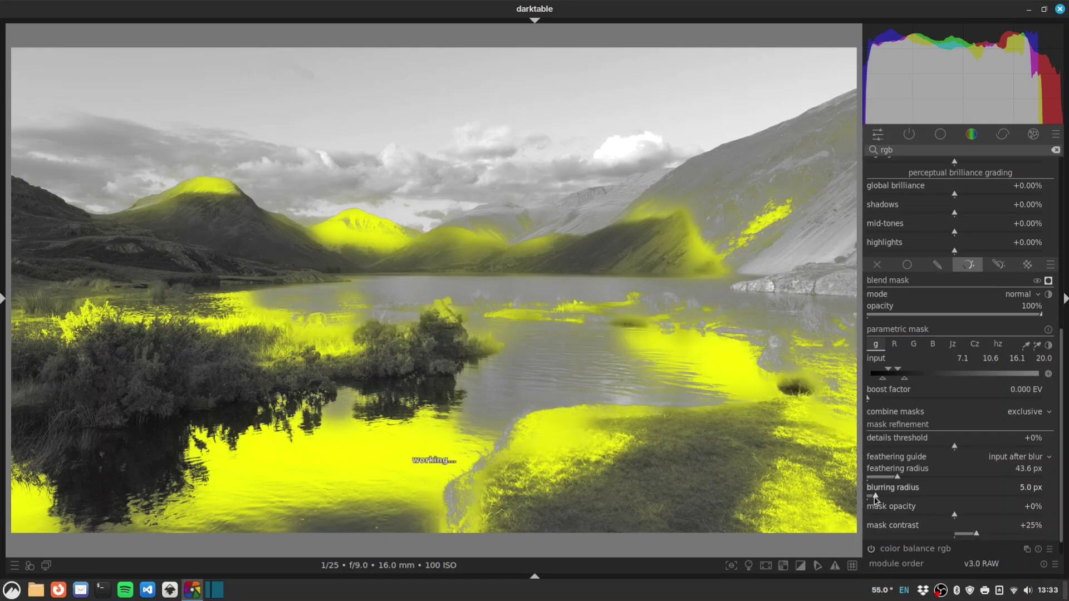
# Hide the mask overlay, raise contrast and lower shadows brilliance to -9.68%.
pyautogui.click(1049, 282)
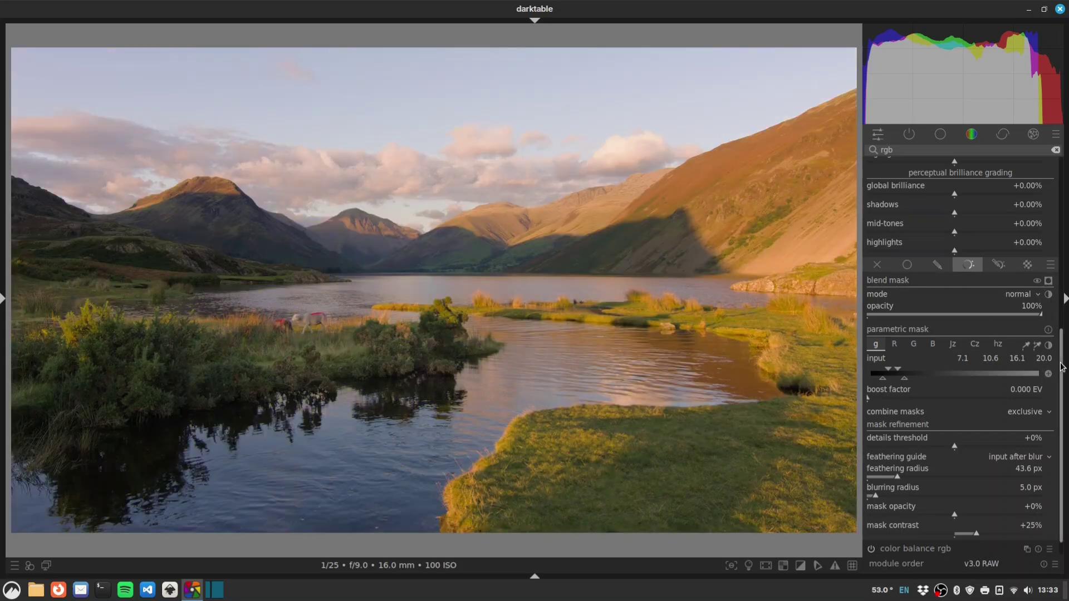
pyautogui.scroll(10, 981, 255)
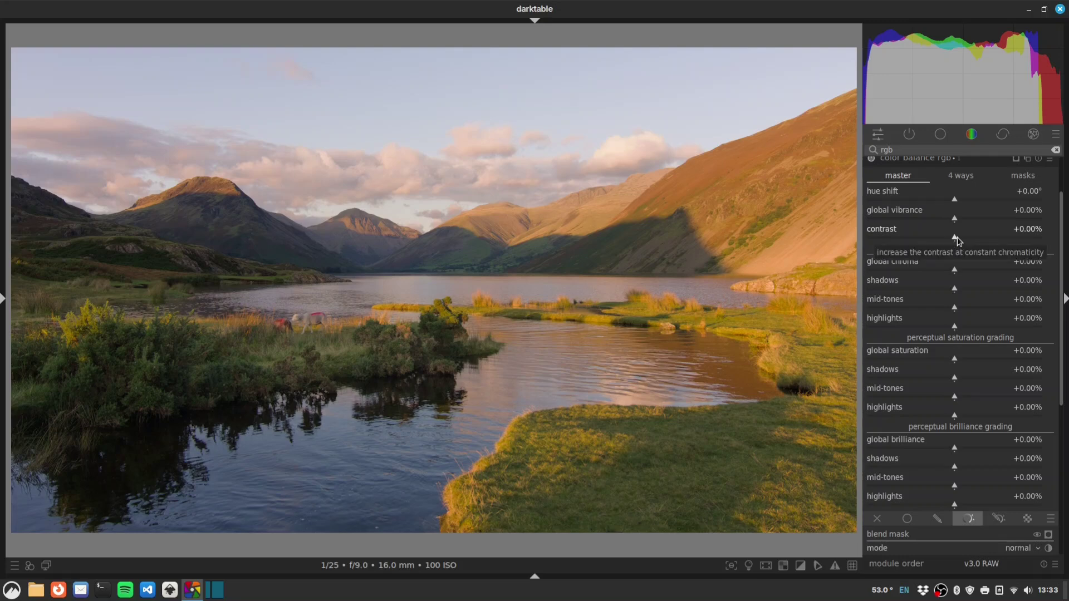
pyautogui.moveTo(958, 236)
pyautogui.mouseDown()
pyautogui.moveTo(975, 239)
pyautogui.moveTo(967, 240)
pyautogui.mouseUp()
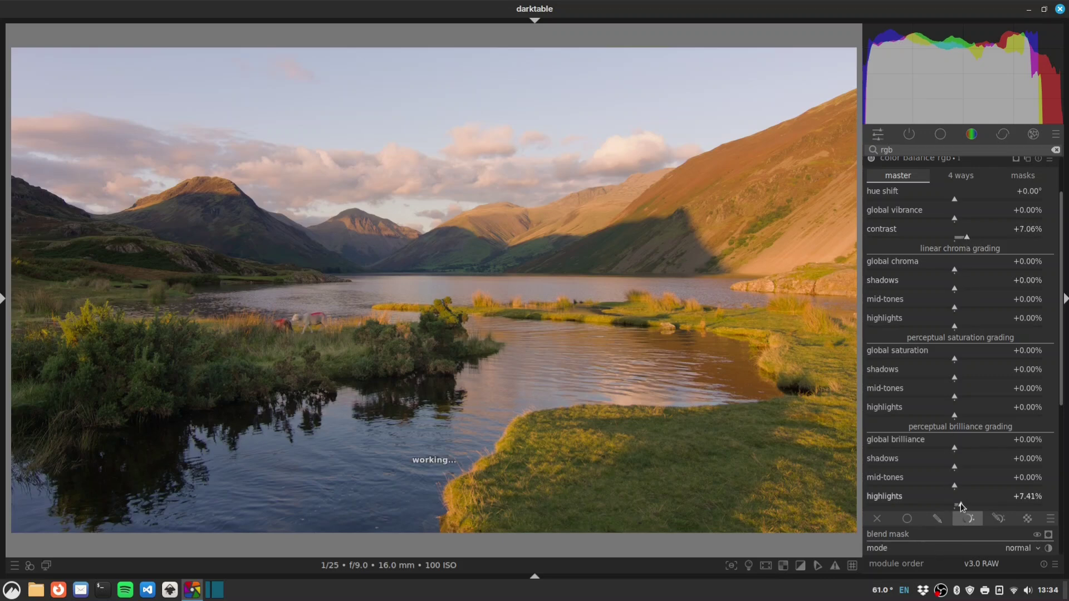
pyautogui.click(947, 468)
pyautogui.moveTo(946, 469); pyautogui.dragTo(945, 467)
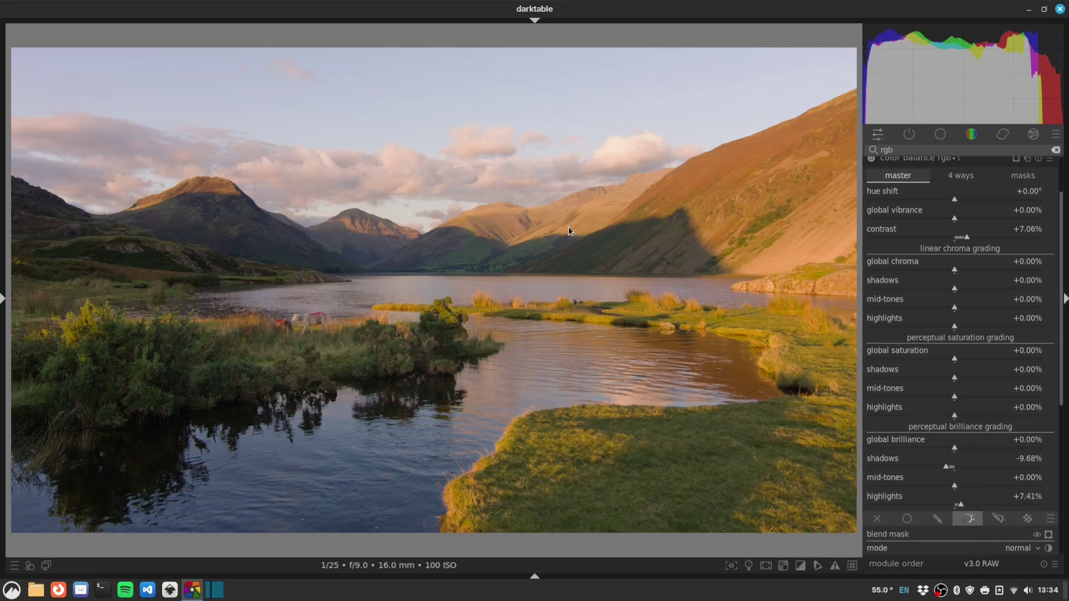
# Raise contrast to +13.64% and shadows saturation to +10.88%, toggling the grade to compare before/after.
pyautogui.click(872, 160)
pyautogui.click(875, 159)
pyautogui.click(875, 159)
pyautogui.moveTo(969, 239); pyautogui.dragTo(978, 238)
pyautogui.moveTo(958, 381); pyautogui.dragTo(964, 378)
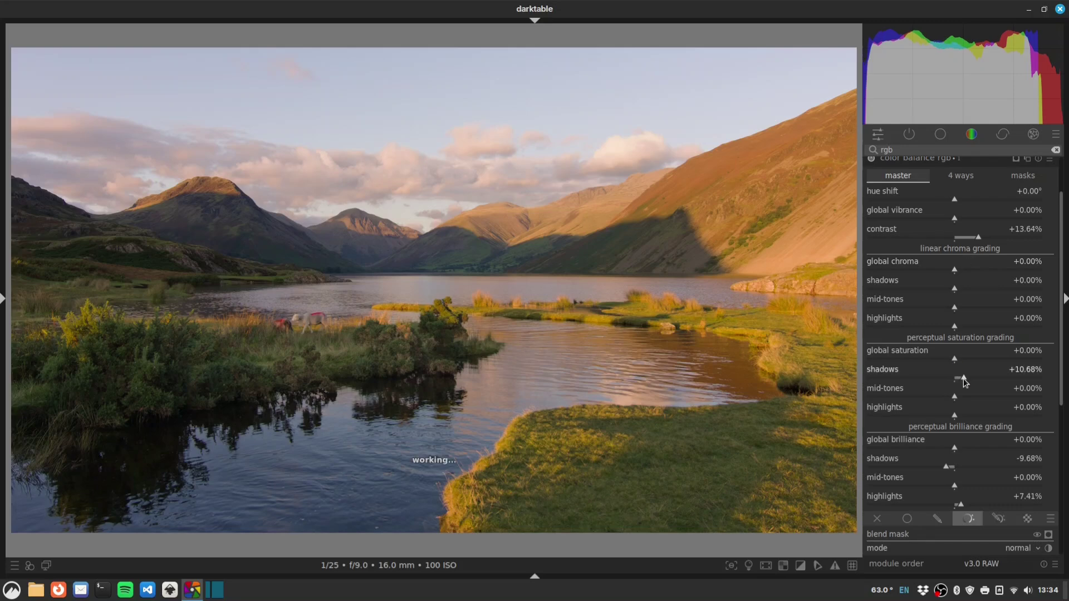
pyautogui.click(873, 160)
pyautogui.click(874, 160)
pyautogui.click(874, 160)
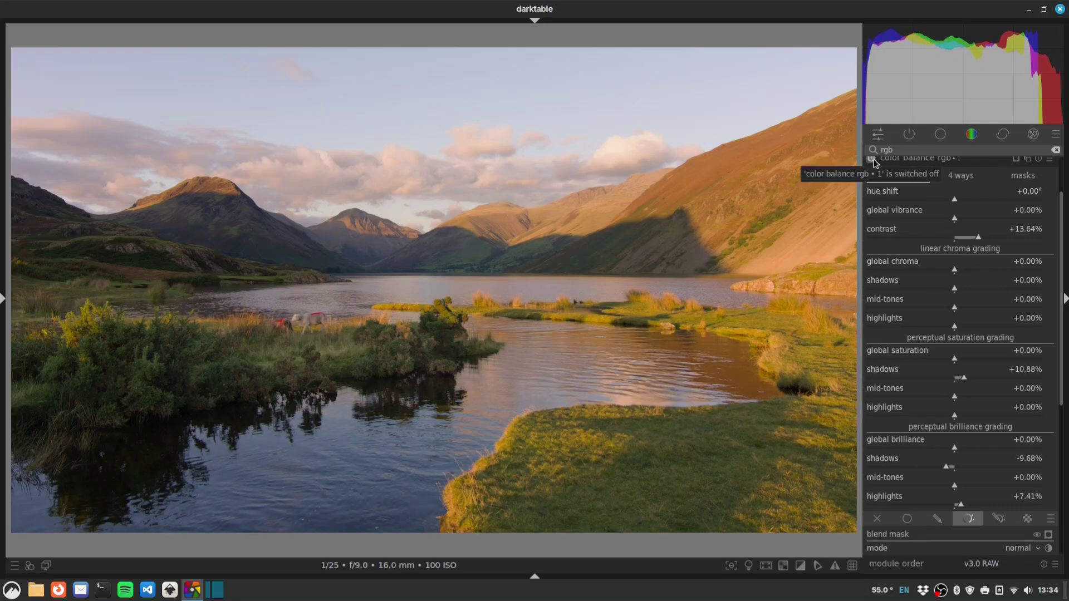
pyautogui.click(873, 160)
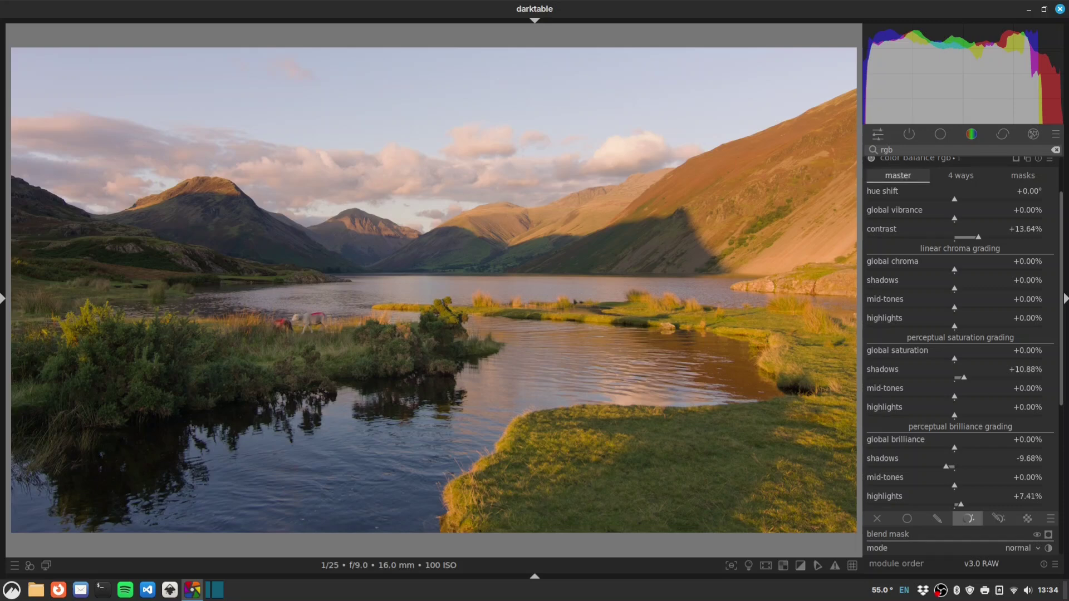
# Enable the contrast equalizer and lift its luma curve slightly, comparing with it on and off.
pyautogui.click(930, 152)
pyautogui.write('contras')
pyautogui.write('t dw')
pyautogui.press('BackSpace')
pyautogui.press('BackSpace')
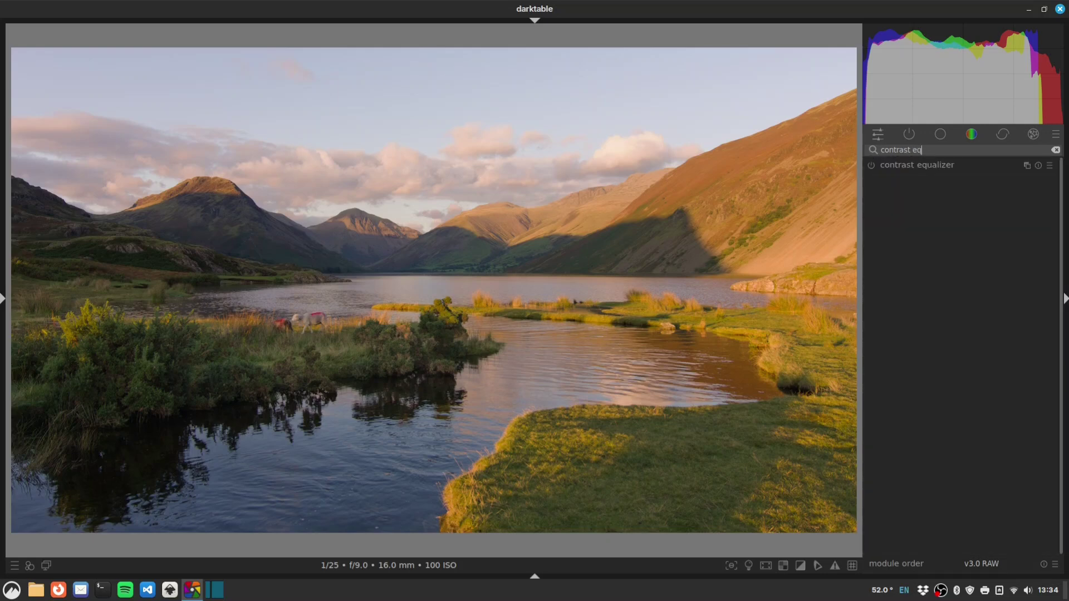
pyautogui.click(870, 166)
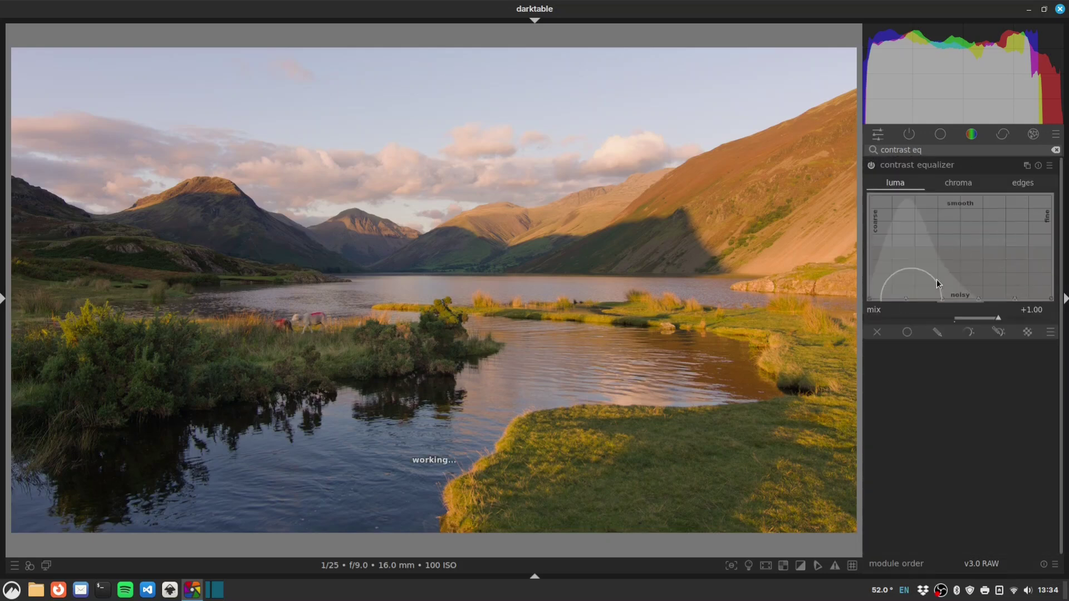
pyautogui.scroll(-10, 958, 236)
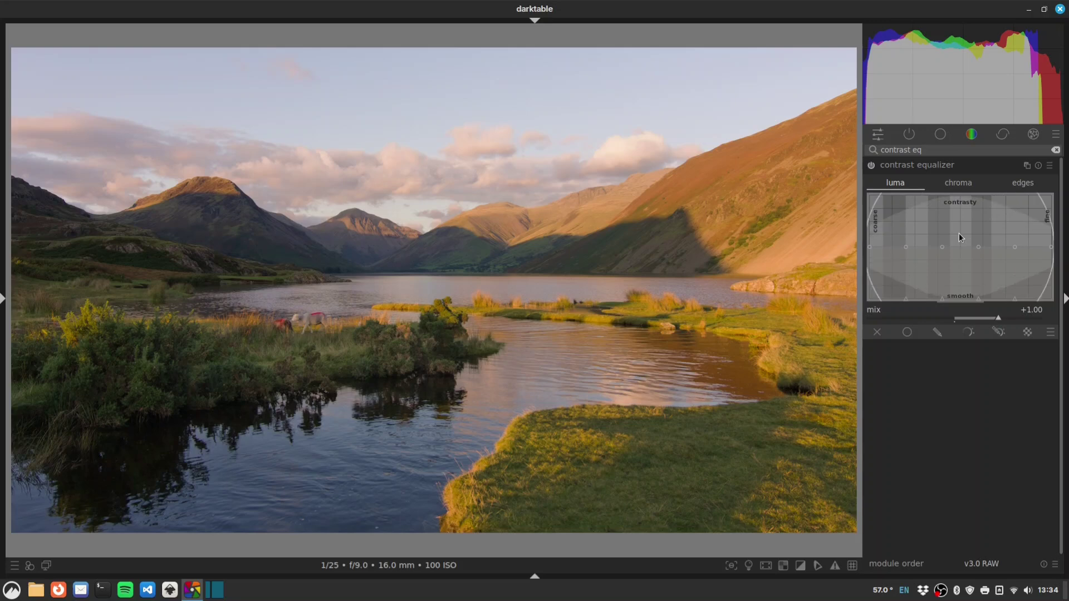
pyautogui.moveTo(961, 235); pyautogui.dragTo(964, 231)
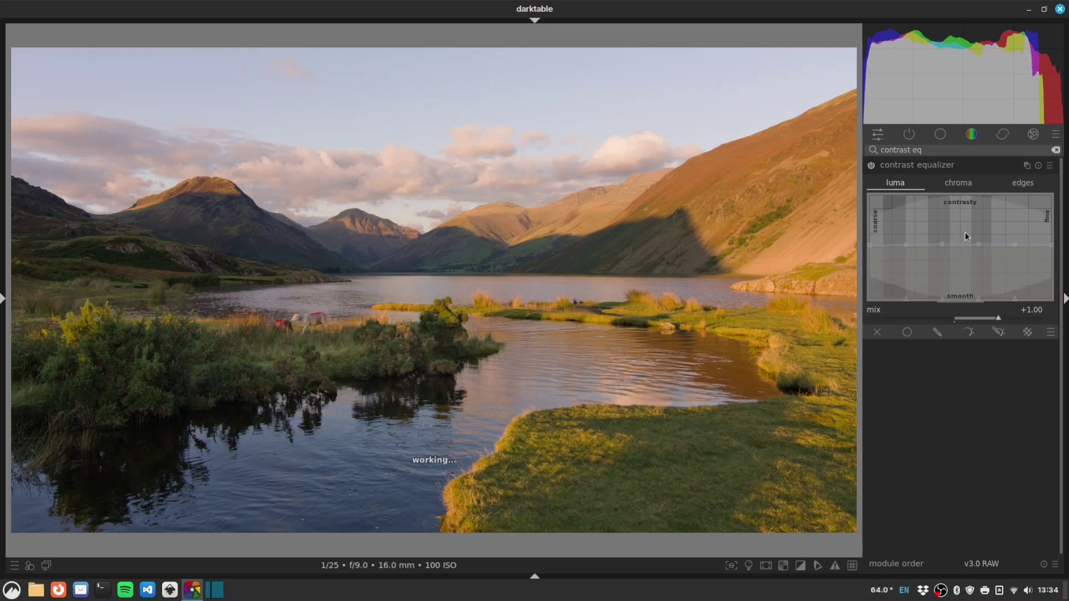
pyautogui.moveTo(966, 236); pyautogui.dragTo(967, 234)
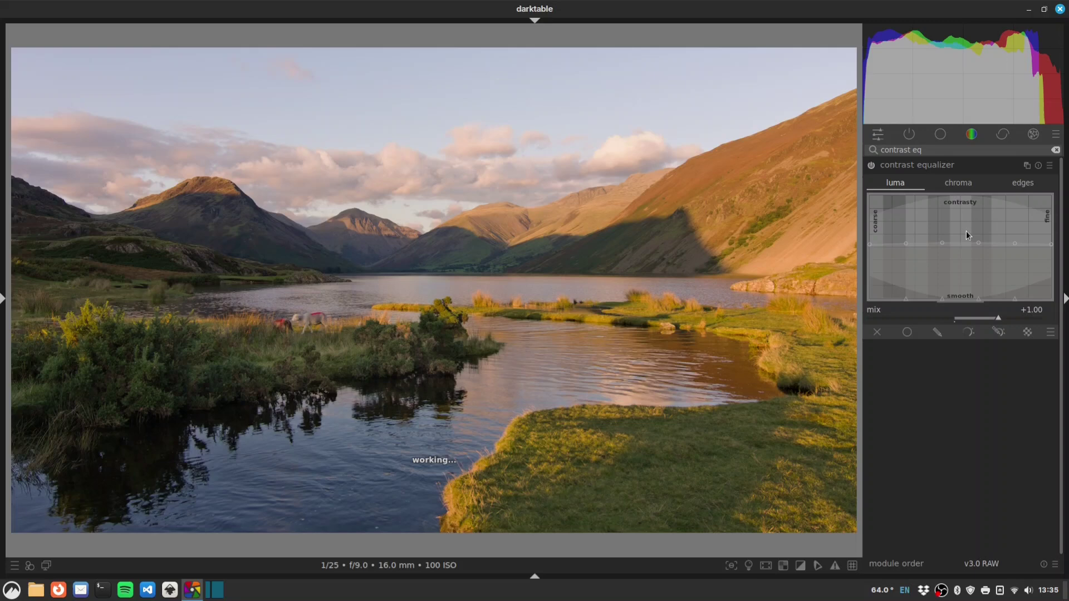
pyautogui.click(872, 166)
pyautogui.click(872, 166)
pyautogui.click(872, 166)
pyautogui.click(872, 166)
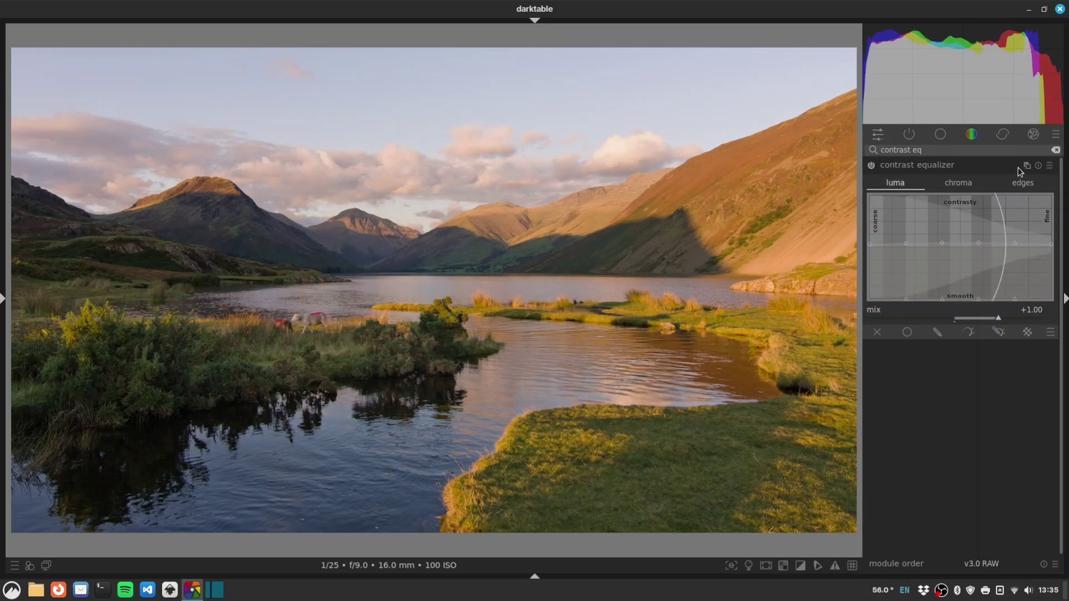
# Rename the contrast equalizer instance 'clarity' and view its presets list.
pyautogui.keyDown('ctrl'); pyautogui.click(986, 166); pyautogui.keyUp('ctrl')
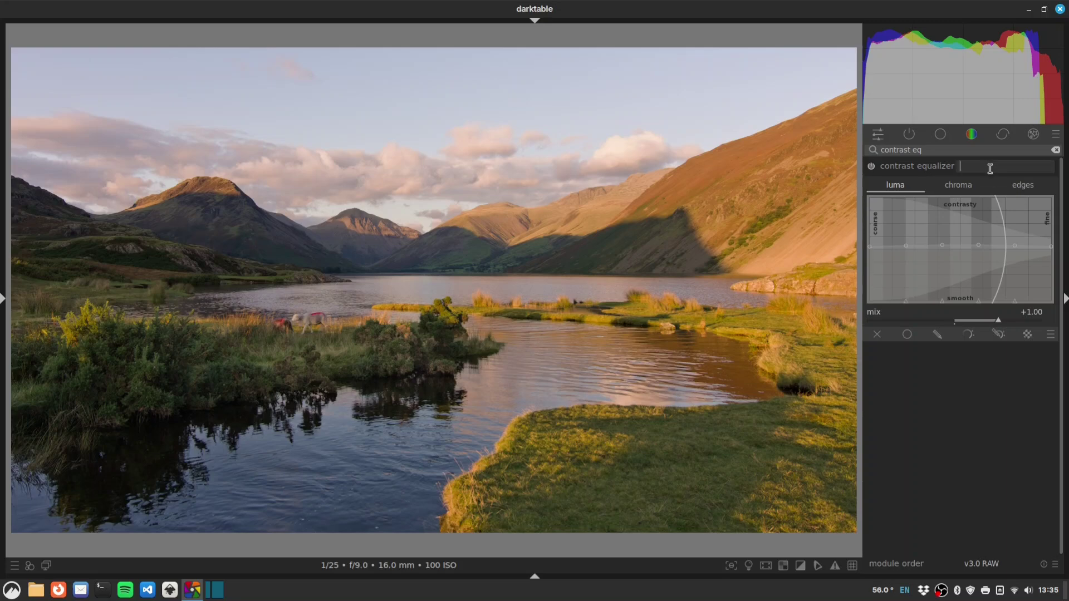
pyautogui.write('ty')
pyautogui.press('Return')
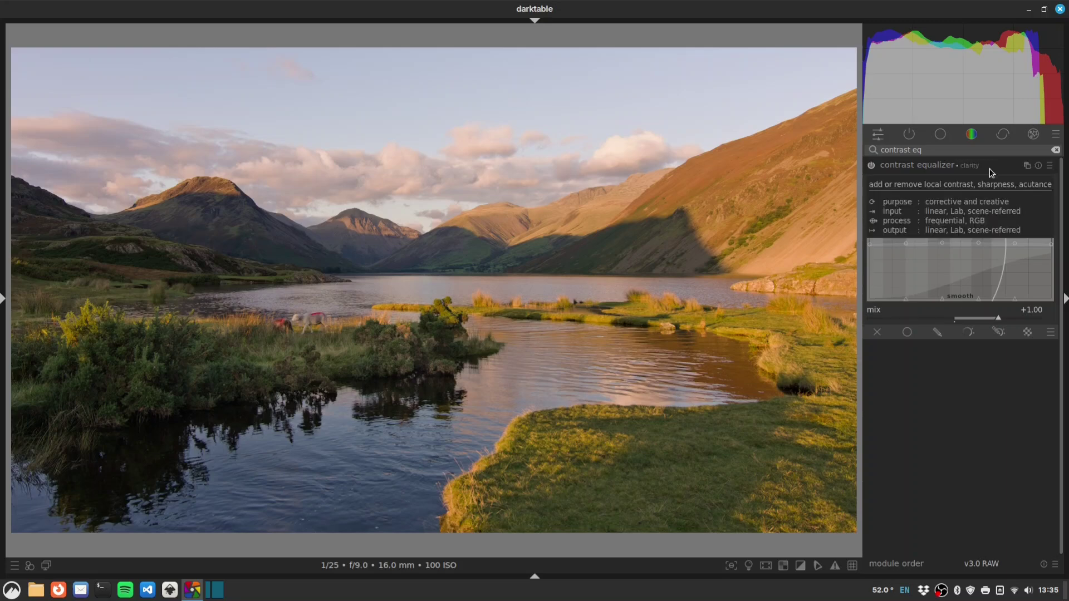
pyautogui.rightClick(990, 165)
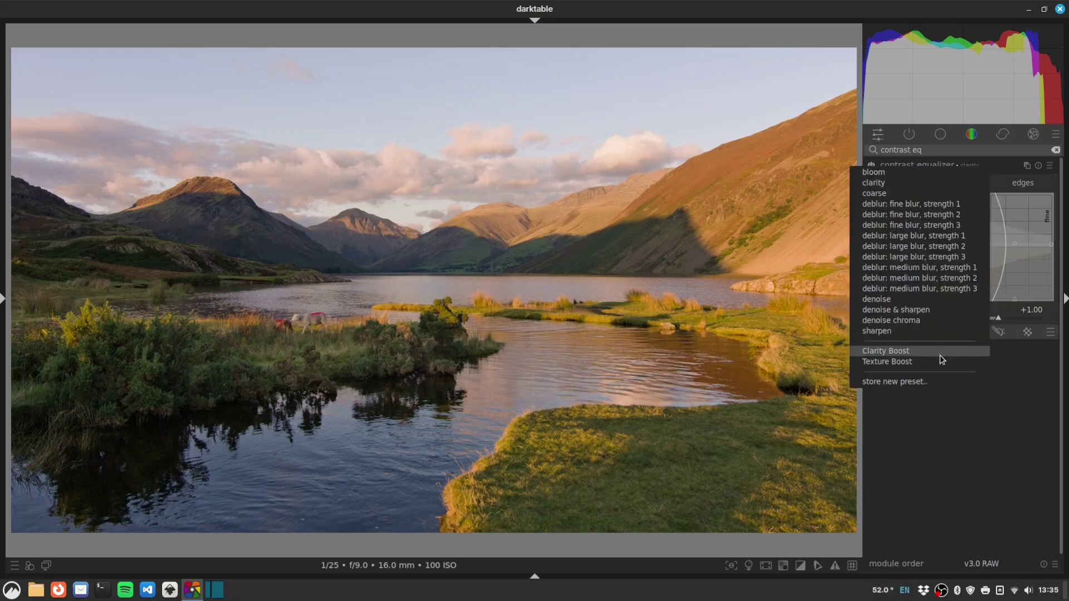
pyautogui.click(998, 169)
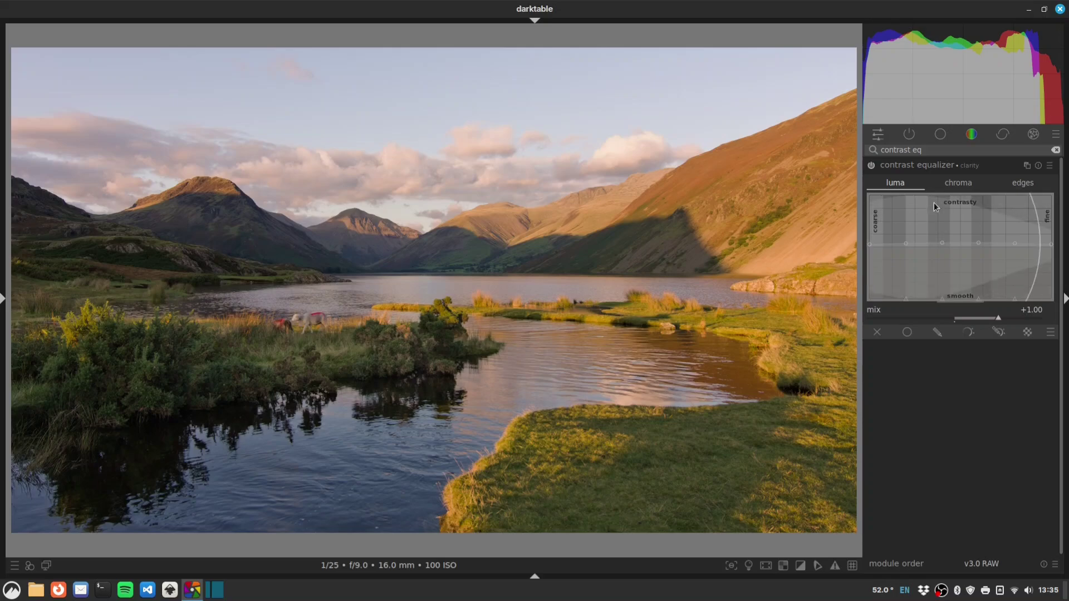
pyautogui.click(1051, 166)
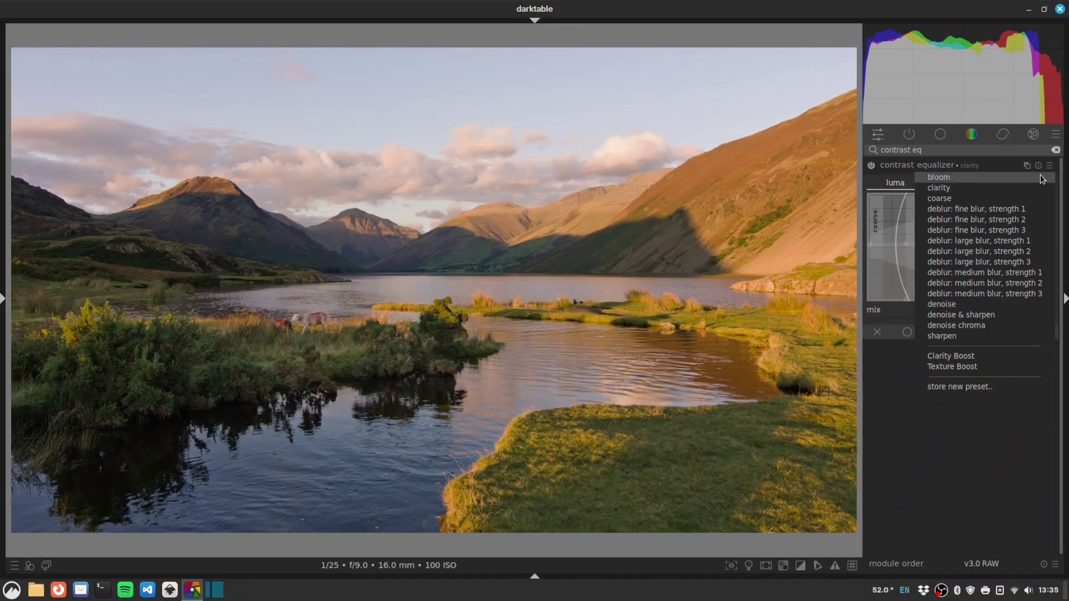
# Create a new contrast equalizer instance with the Texture Boost preset and compare its effect.
pyautogui.click(1031, 275)
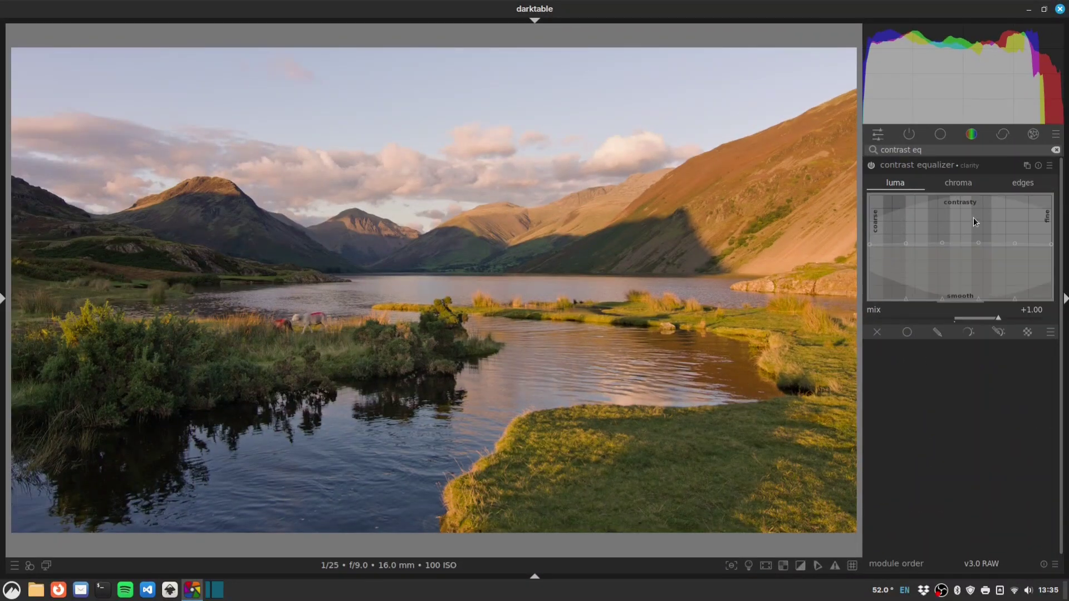
pyautogui.click(1026, 167)
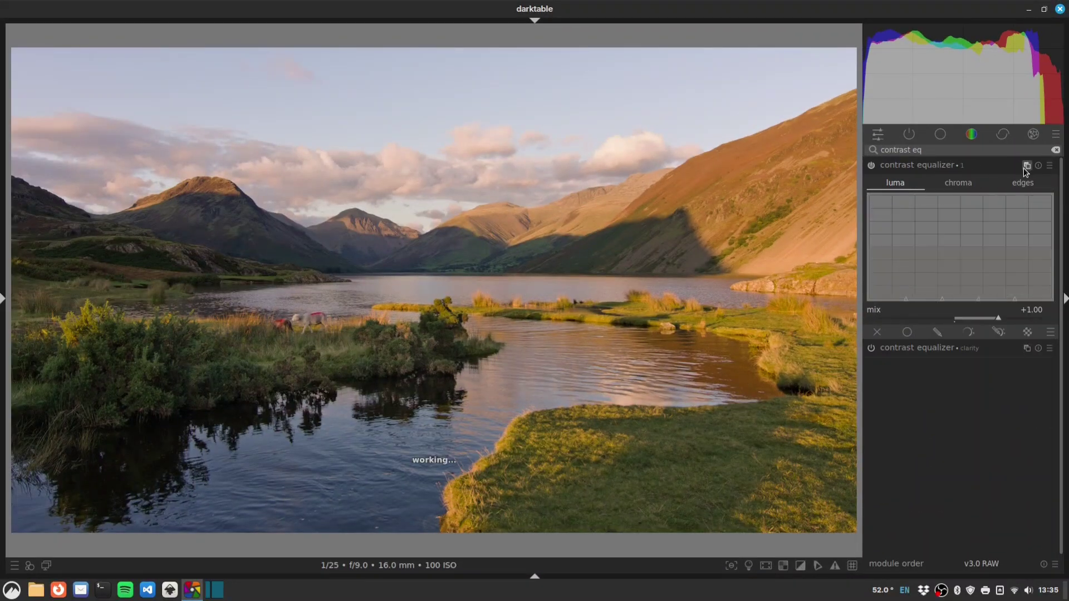
pyautogui.rightClick(977, 165)
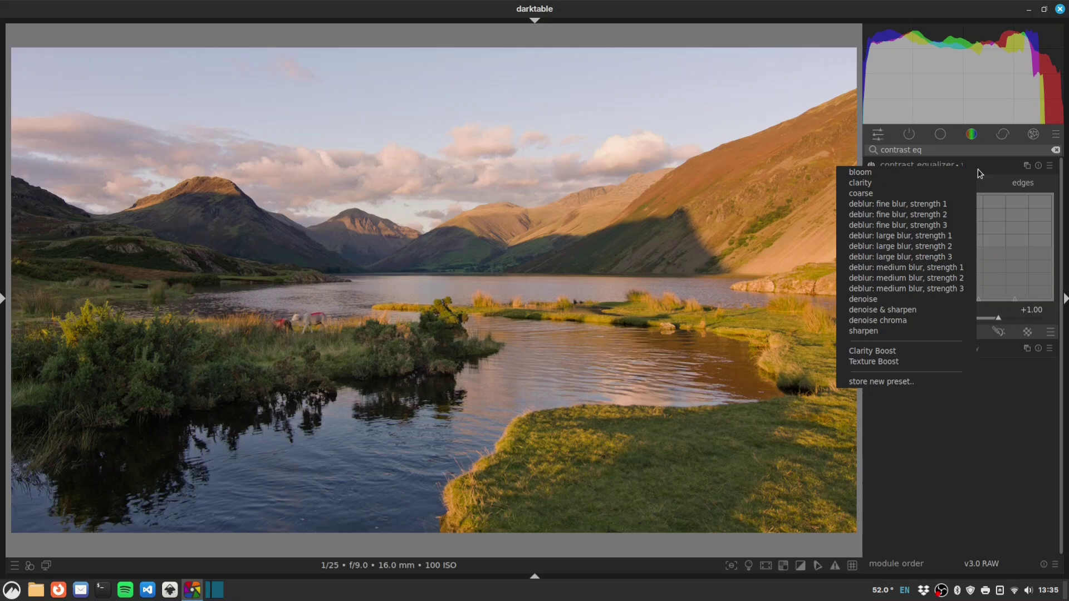
pyautogui.click(892, 368)
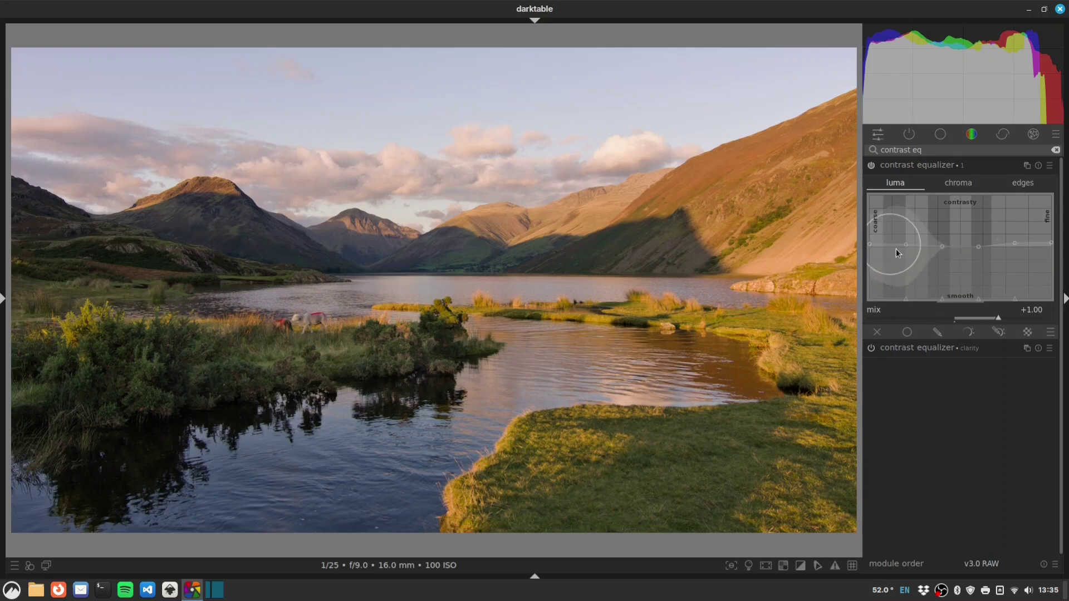
pyautogui.click(871, 165)
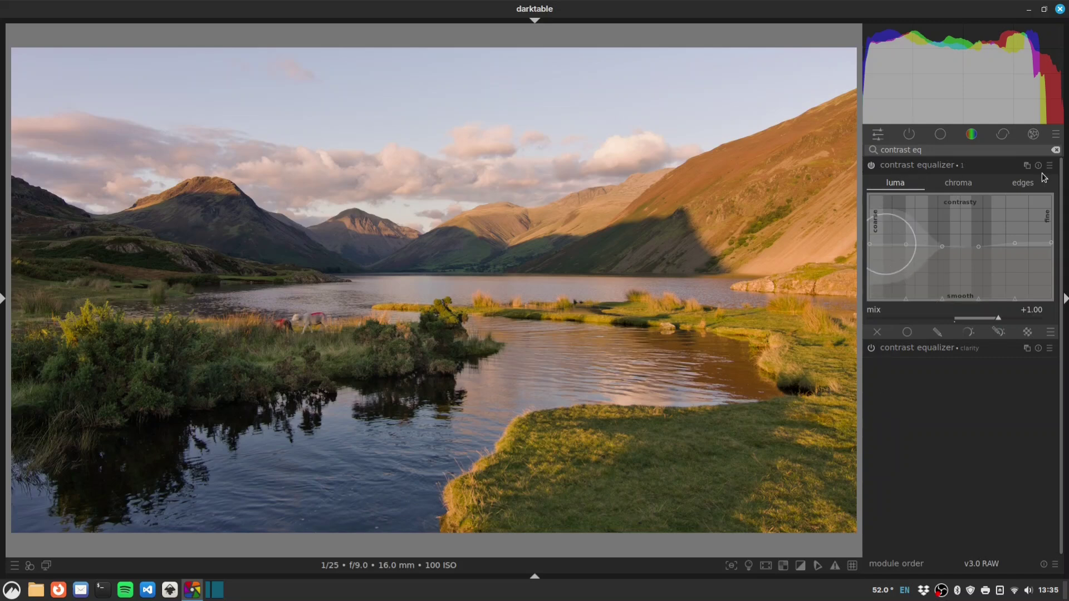
# Name the new contrast equalizer instance 'texture'.
pyautogui.keyDown('ctrl'); pyautogui.click(990, 165); pyautogui.keyUp('ctrl')
pyautogui.write('texture')
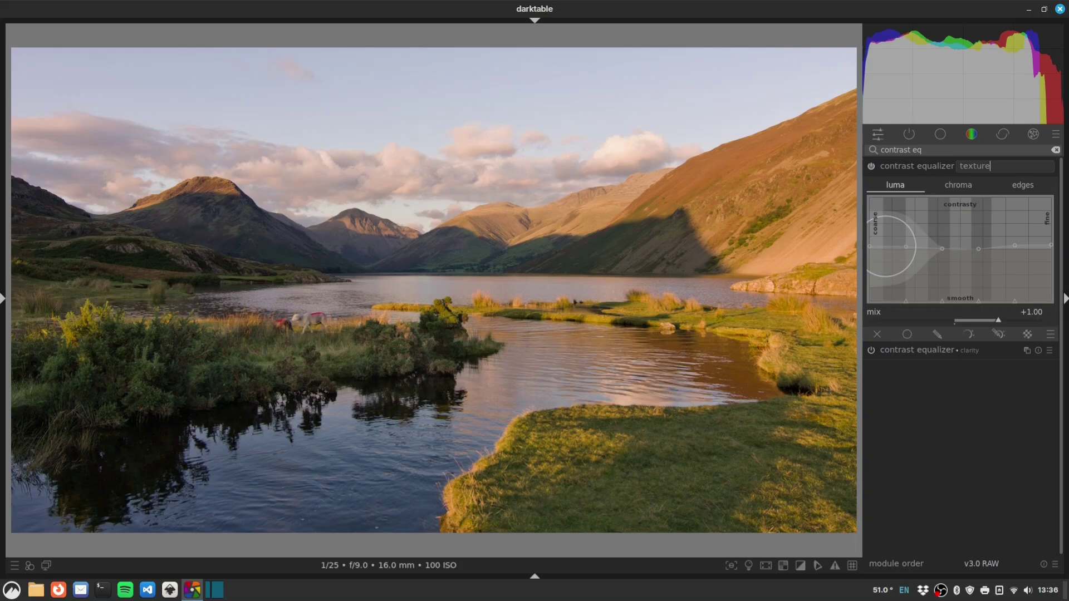
pyautogui.press('Return')
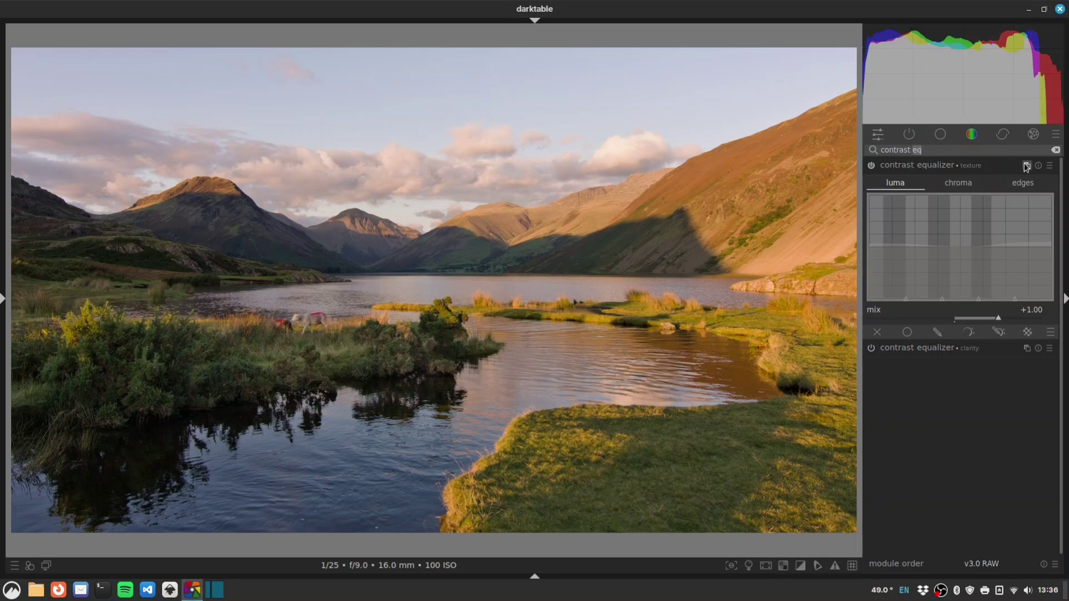
# Enable the color equalizer, set node placement to -8° and lower the first hue's brightness, comparing on/off.
pyautogui.press('BackSpace')
pyautogui.press('BackSpace')
pyautogui.press('BackSpace')
pyautogui.press('BackSpace')
pyautogui.press('BackSpace')
pyautogui.press('BackSpace')
pyautogui.write('lor')
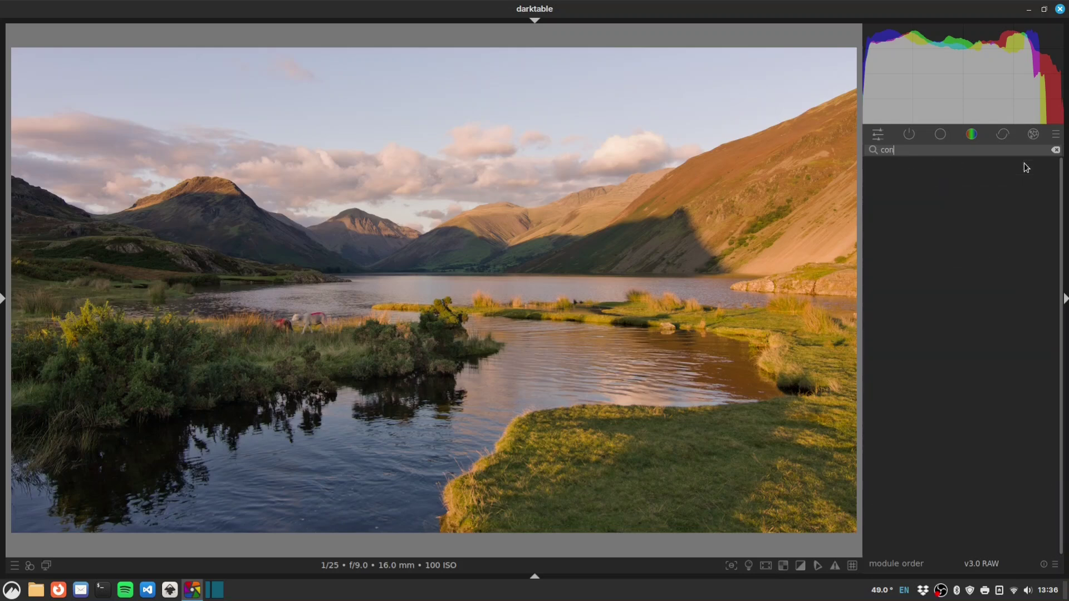
pyautogui.write(' eq')
pyautogui.click(871, 166)
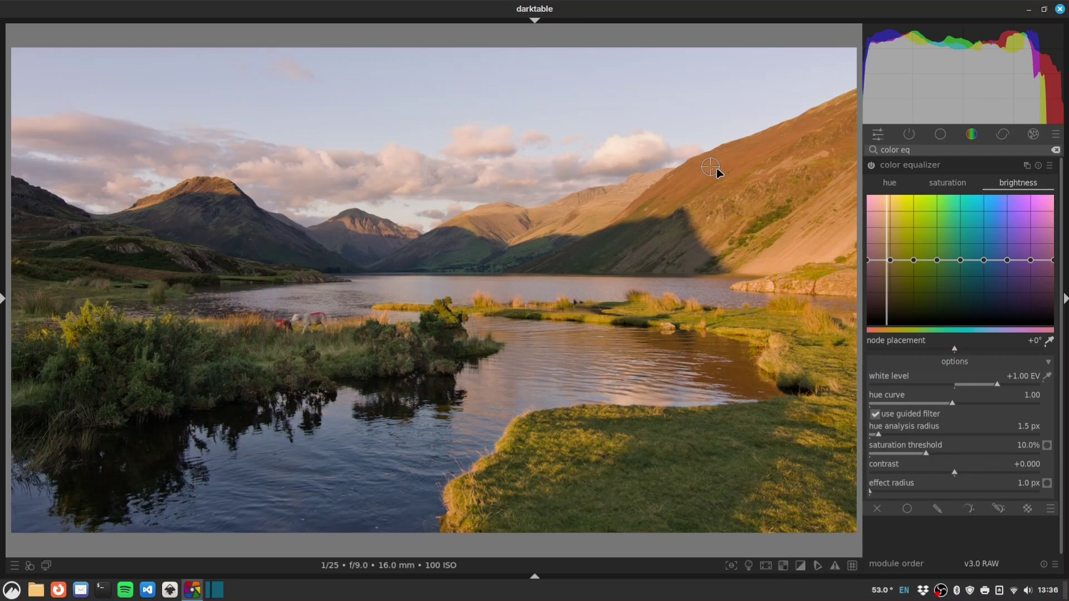
pyautogui.moveTo(955, 349); pyautogui.dragTo(926, 352)
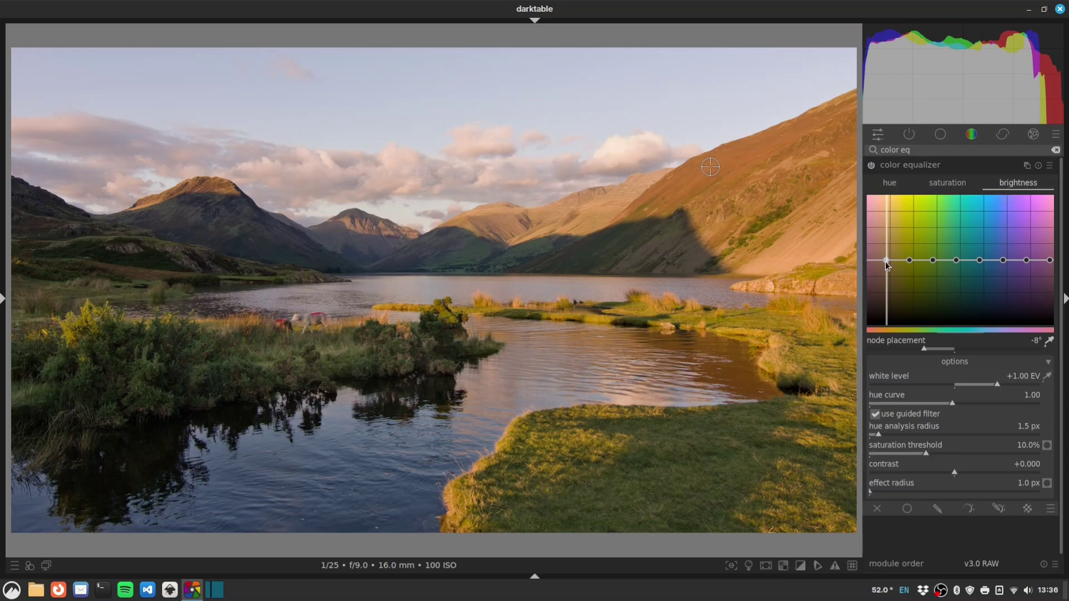
pyautogui.moveTo(887, 262); pyautogui.dragTo(887, 268)
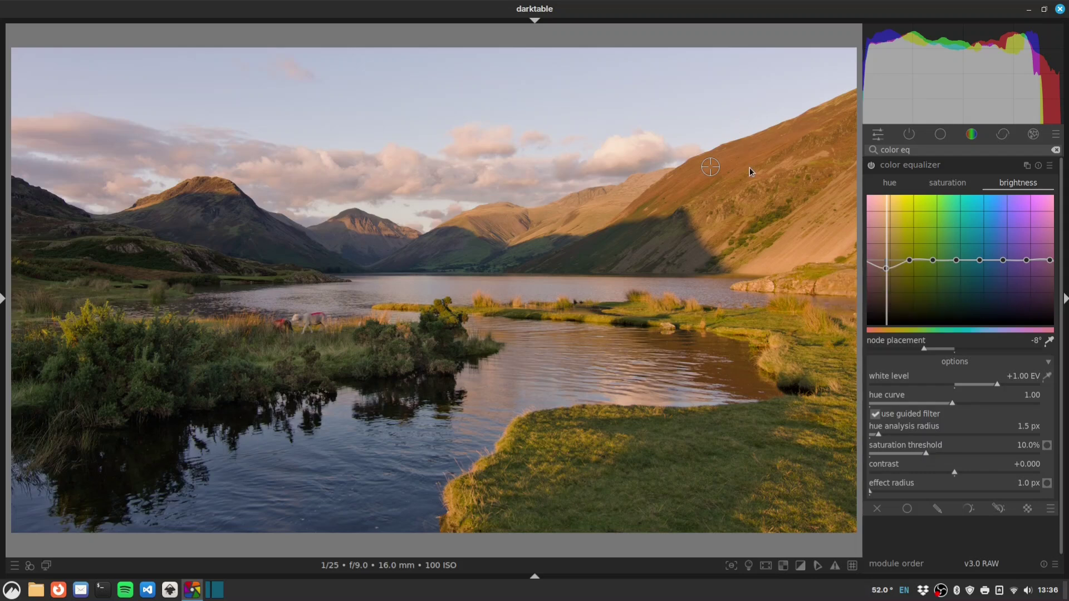
pyautogui.click(872, 166)
pyautogui.click(872, 166)
# Slightly raise the first hue's saturation in the color equalizer, sampling the mountain hues to check.
pyautogui.click(872, 166)
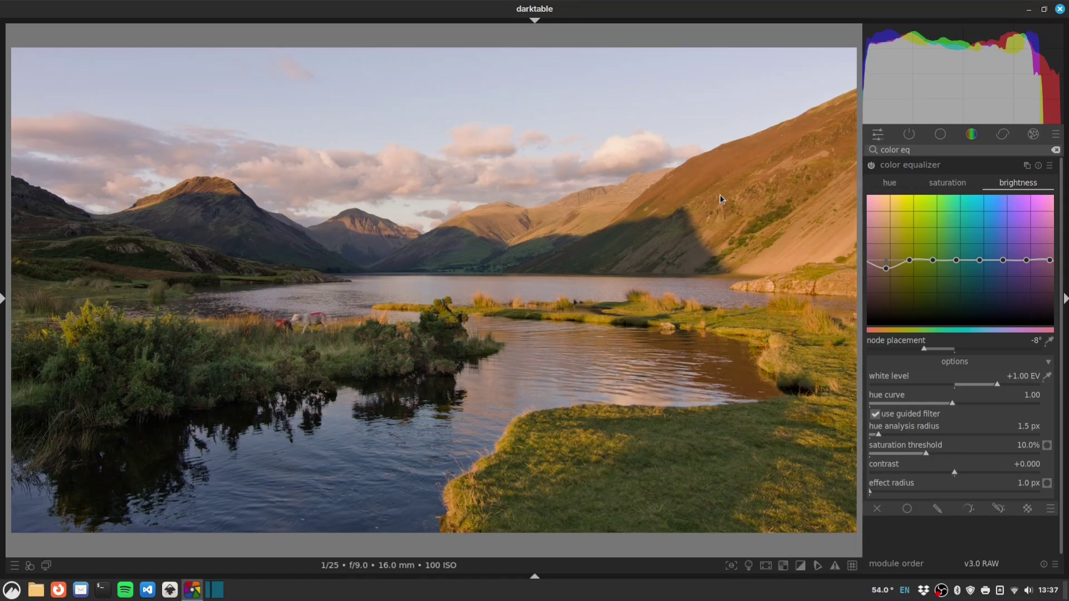
pyautogui.click(946, 184)
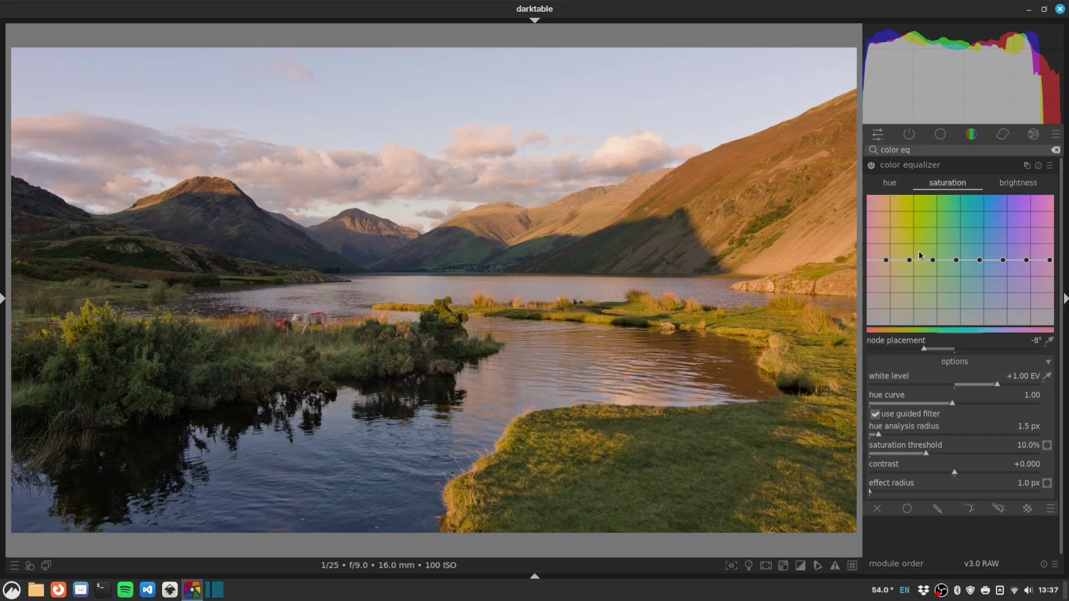
pyautogui.moveTo(888, 261); pyautogui.dragTo(889, 260)
pyautogui.click(1049, 341)
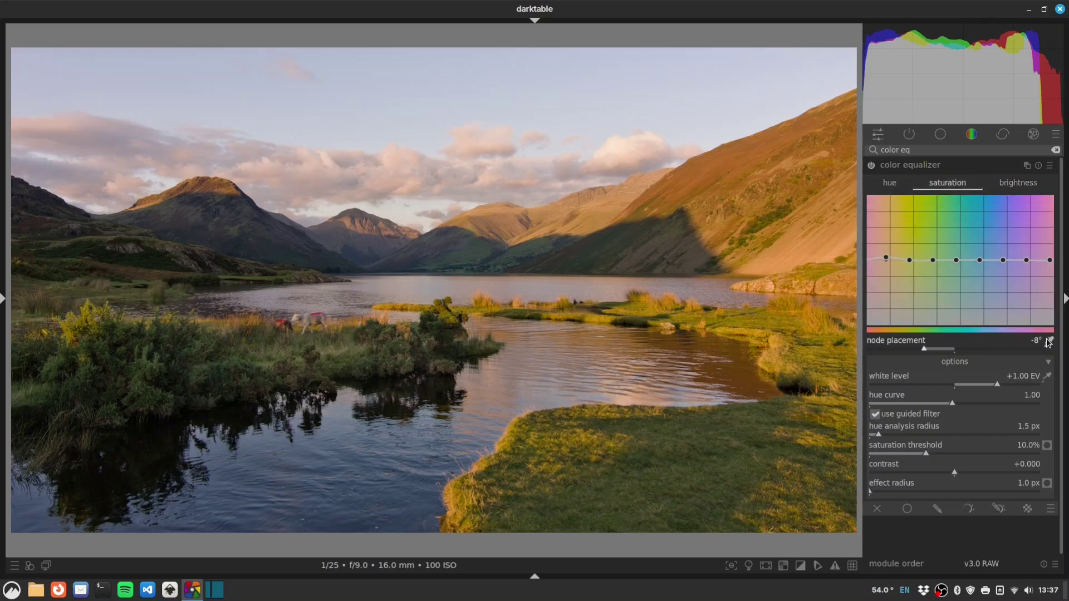
pyautogui.click(589, 204)
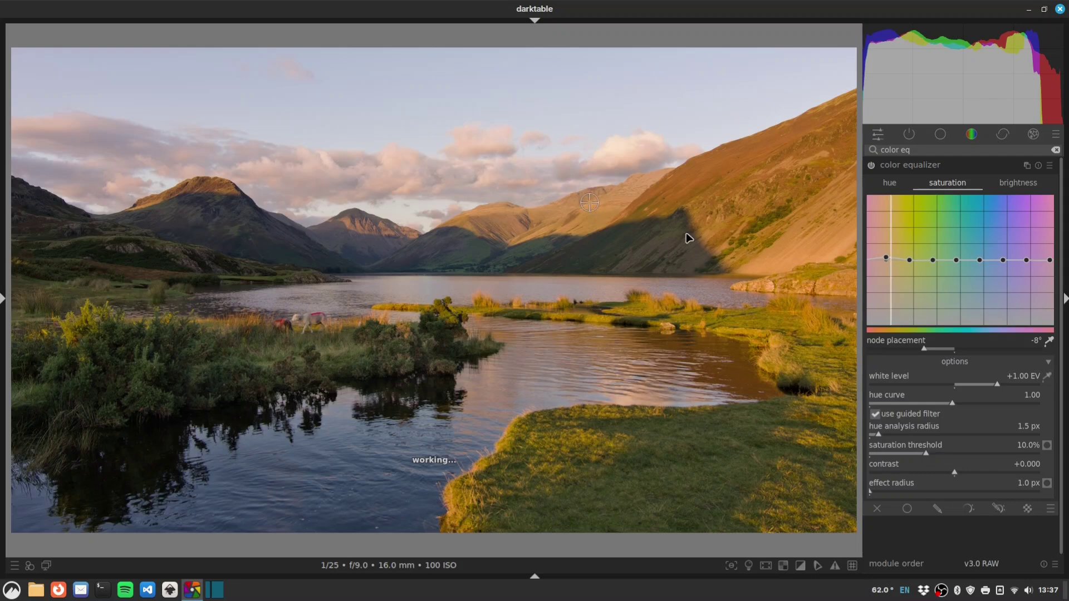
pyautogui.click(512, 217)
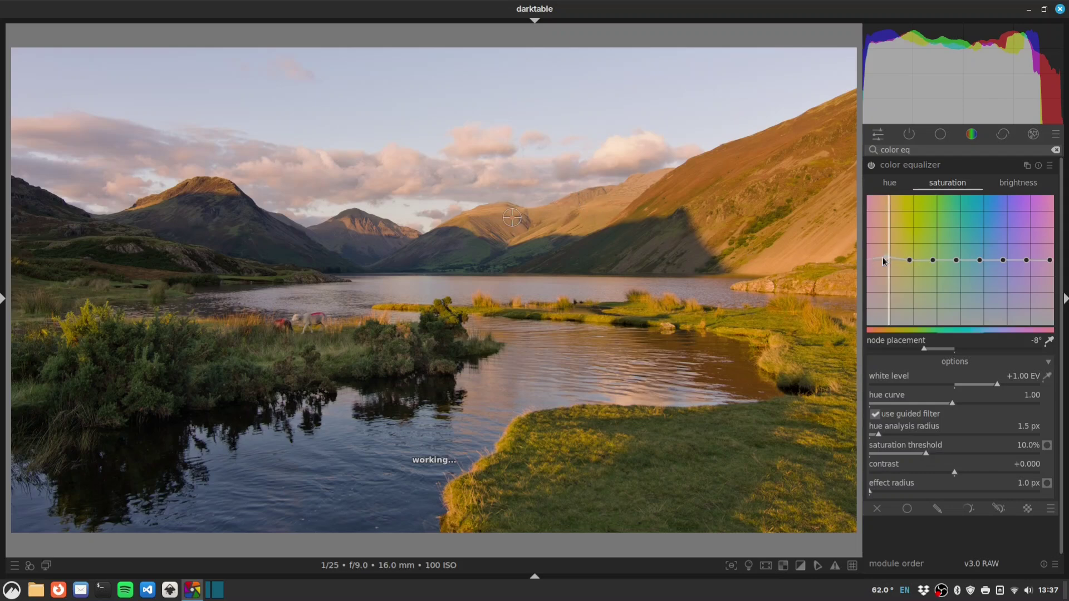
pyautogui.moveTo(887, 255); pyautogui.dragTo(888, 252)
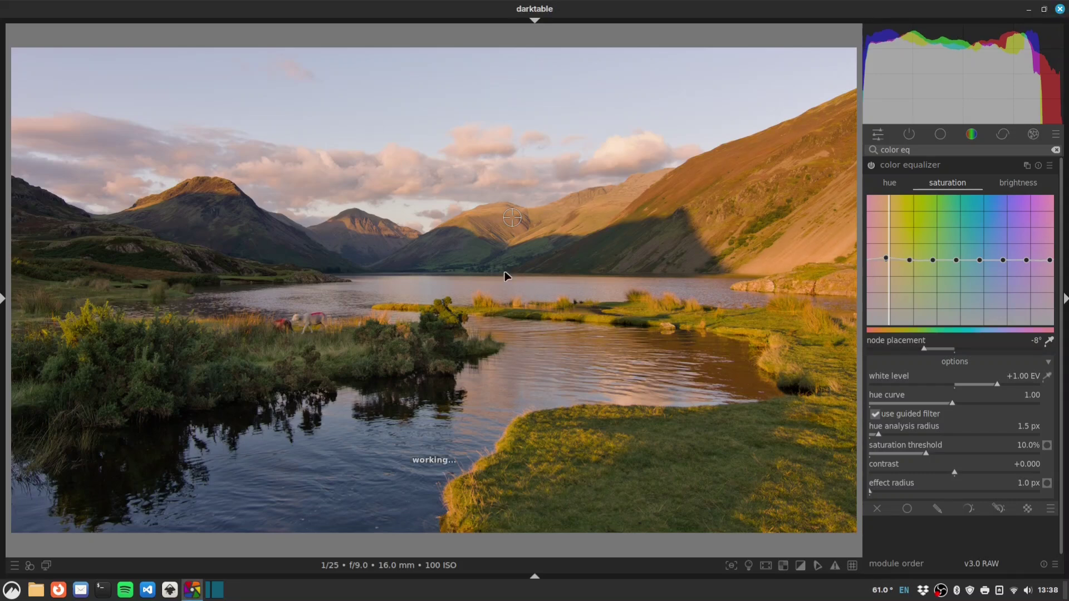
# Find the exposure module and rename its instance 'bottom left corner'.
pyautogui.click(912, 148)
pyautogui.write('expo')
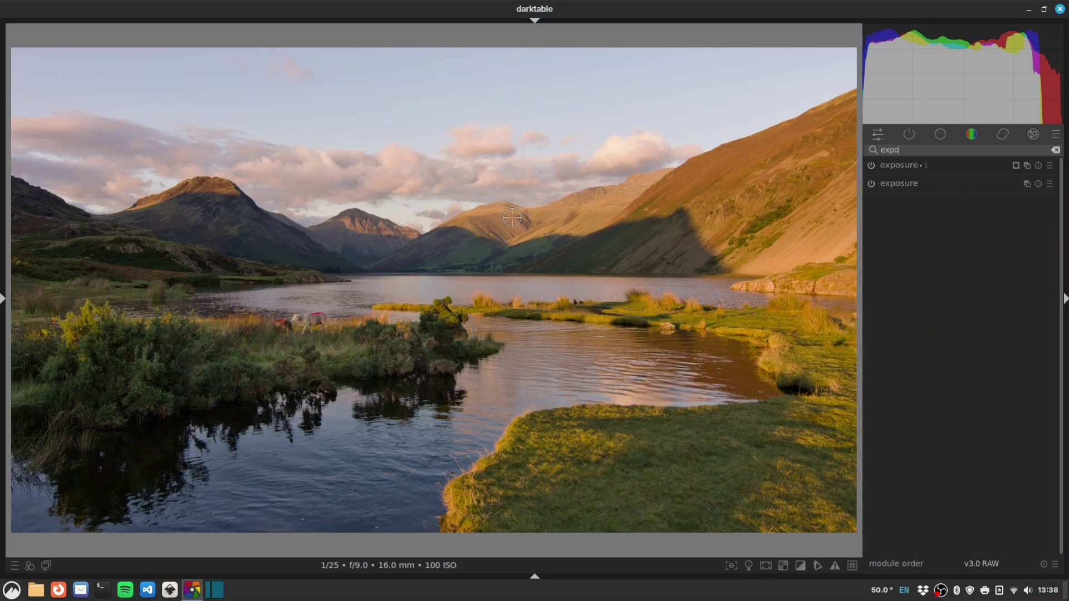
pyautogui.doubleClick(936, 165)
pyautogui.write('bott')
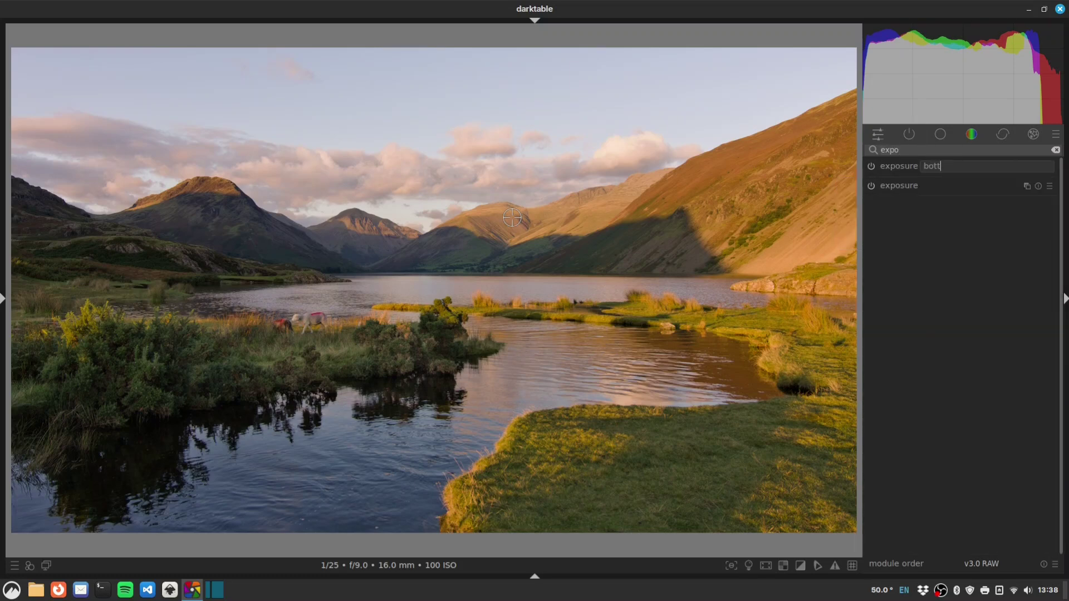
pyautogui.write('om left corner')
pyautogui.press('Return')
# Add a new exposure instance named 'vignette'.
pyautogui.rightClick(1027, 165)
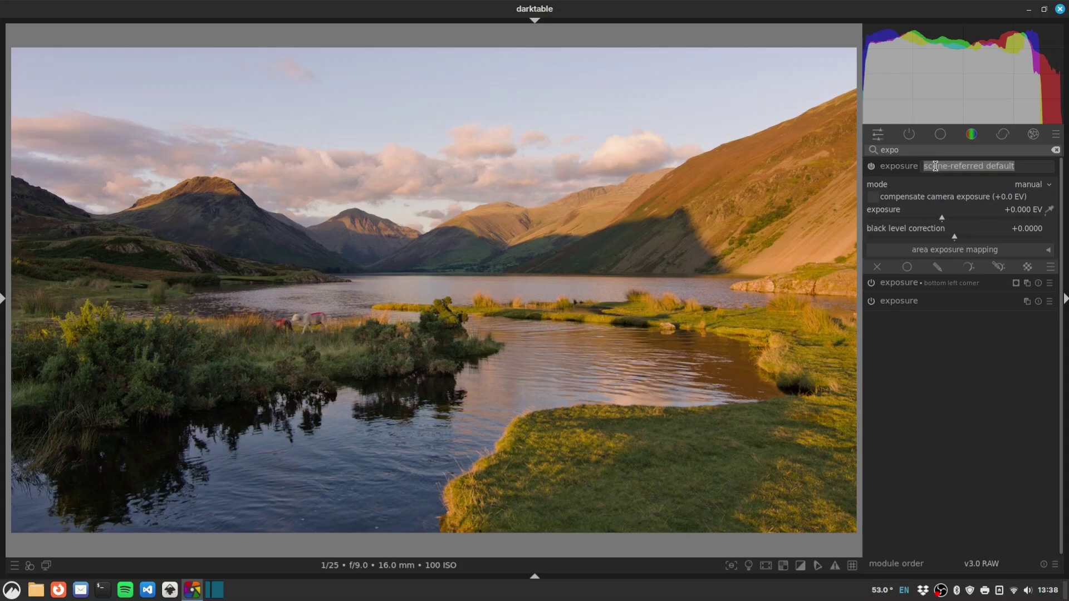
pyautogui.write('vignette')
pyautogui.press('Return')
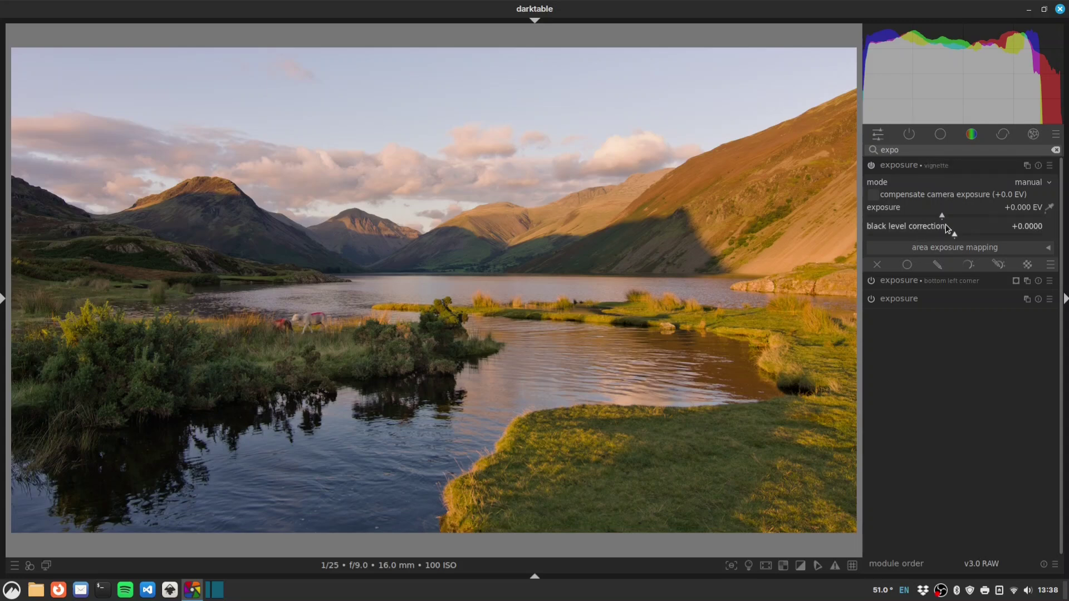
# Draw a centred ellipse mask on the vignette instance, show it and invert its polarity.
pyautogui.click(945, 266)
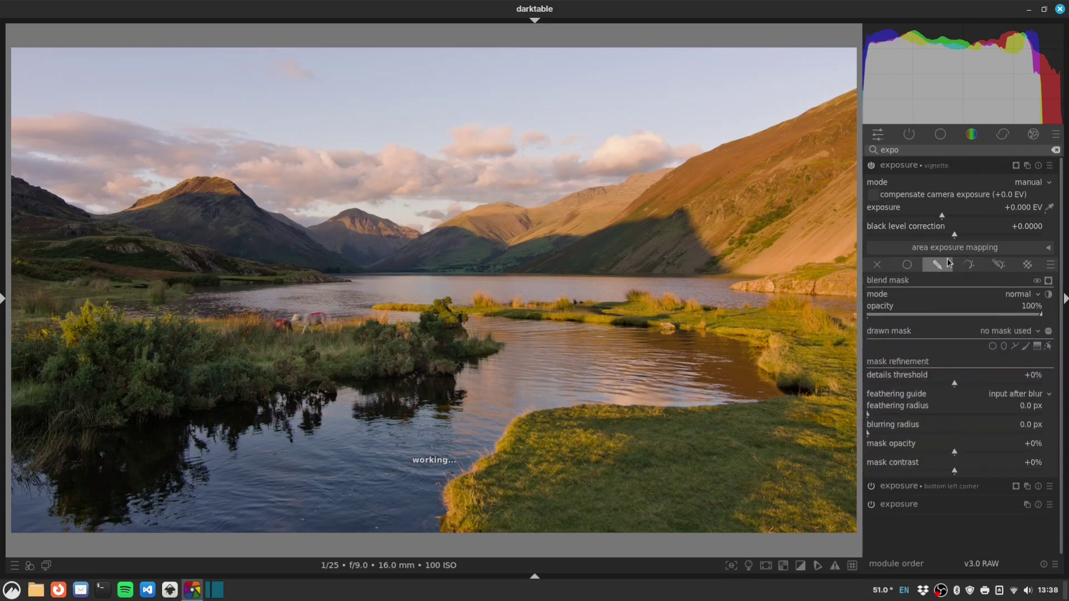
pyautogui.click(1004, 345)
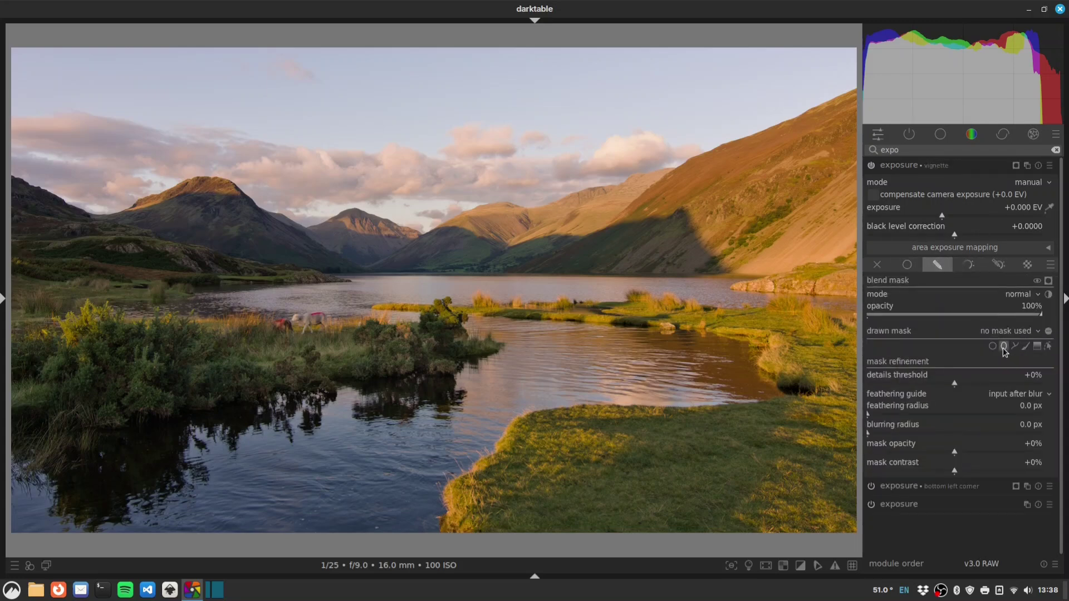
pyautogui.click(431, 276)
pyautogui.moveTo(484, 274); pyautogui.dragTo(490, 273)
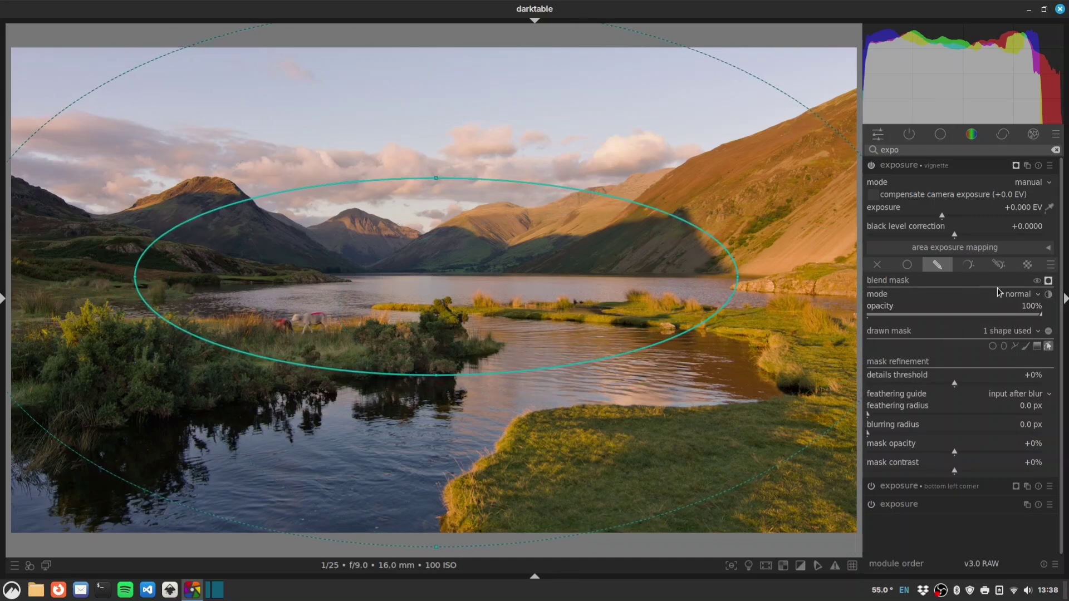
pyautogui.click(1049, 282)
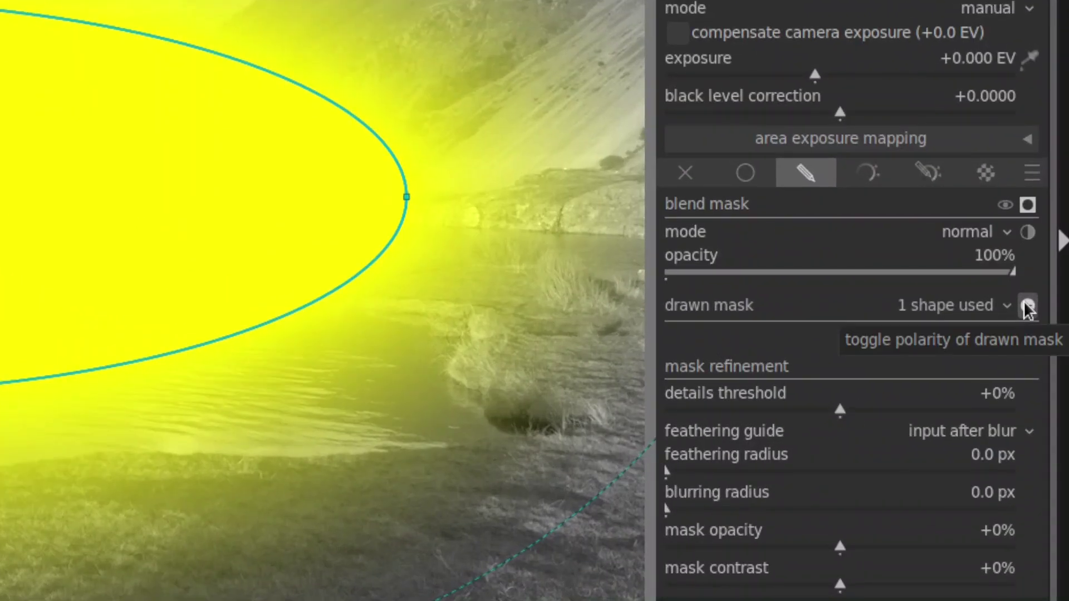
pyautogui.click(1049, 331)
pyautogui.hotkey('shift', 'z')
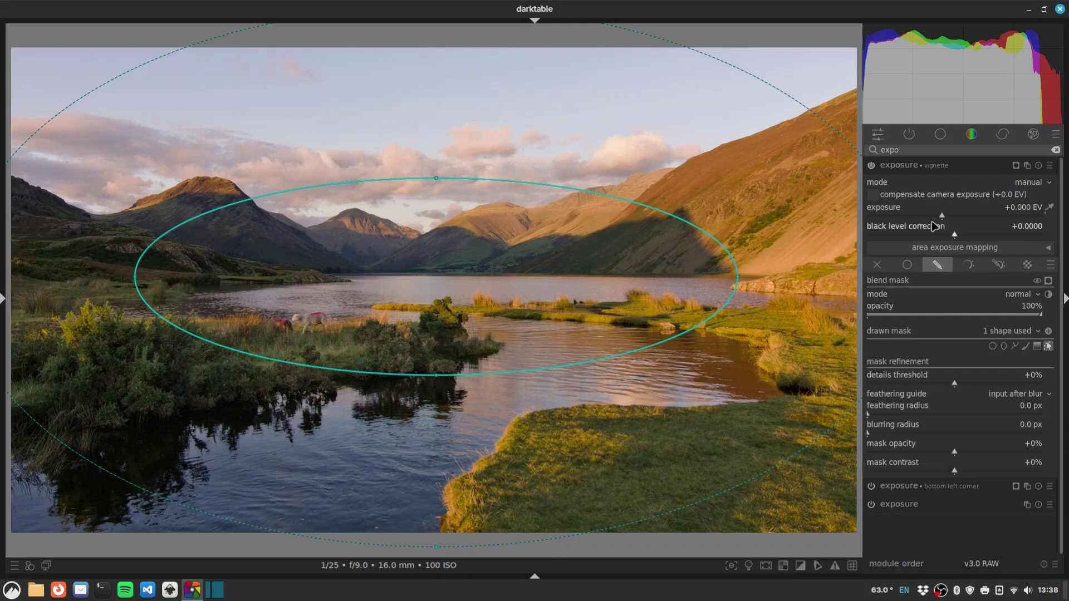
# Darken the vignette exposure to about -0.58 EV and feather the mask edge to about 32 px.
pyautogui.click(934, 220)
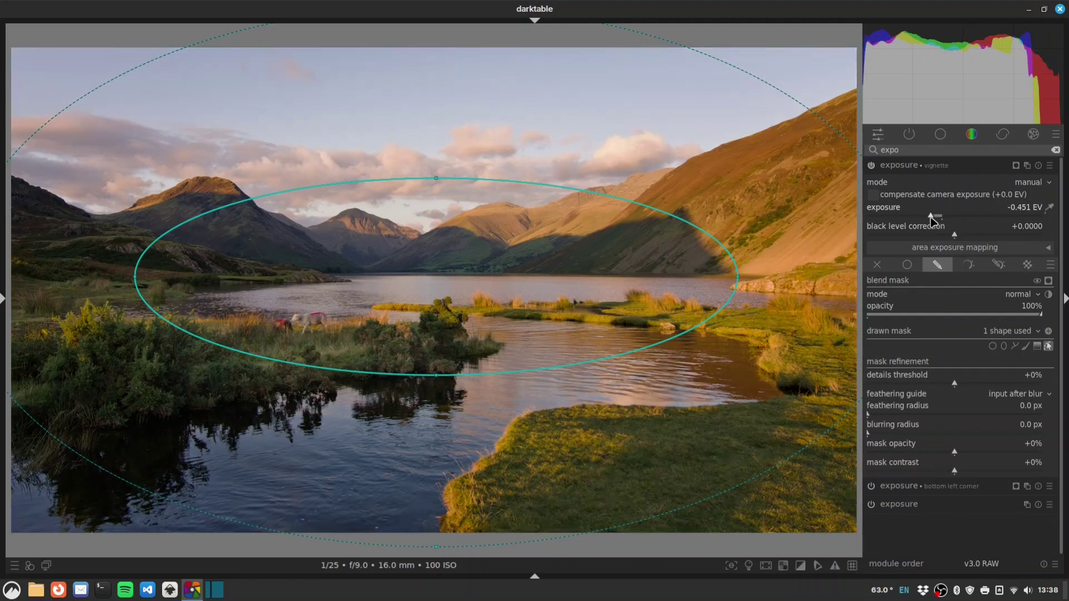
pyautogui.scroll(-1, 934, 220)
pyautogui.moveTo(930, 217); pyautogui.dragTo(927, 221)
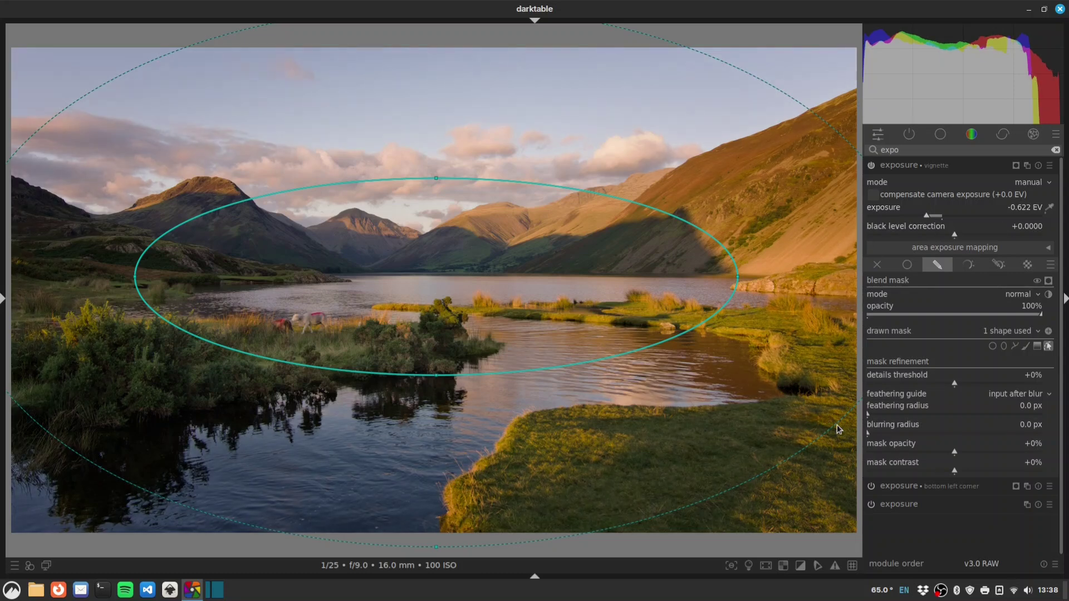
pyautogui.click(878, 416)
pyautogui.moveTo(879, 421); pyautogui.dragTo(889, 421)
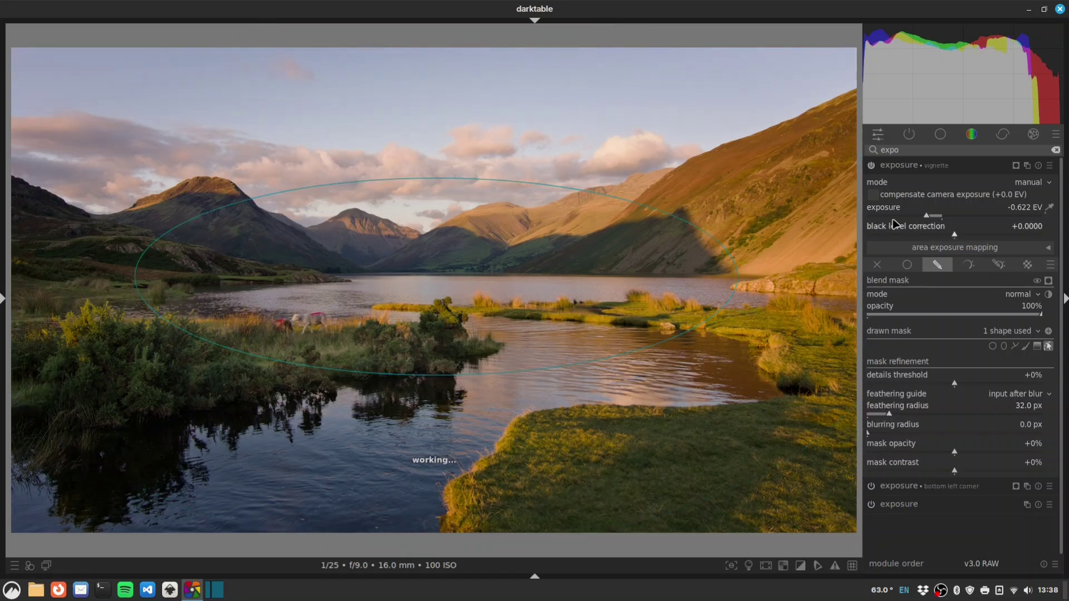
pyautogui.click(871, 166)
pyautogui.click(871, 166)
pyautogui.click(871, 166)
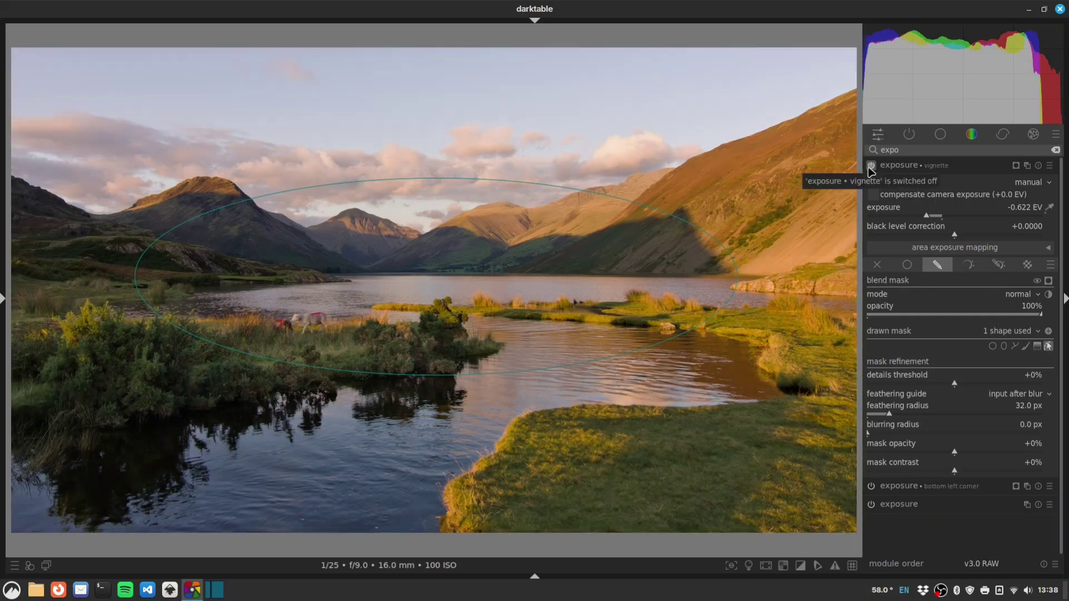
pyautogui.click(871, 167)
# Widen, stretch and raise the ellipse mask so only the edges darken, comparing on/off.
pyautogui.moveTo(745, 277); pyautogui.dragTo(812, 276)
pyautogui.moveTo(441, 178); pyautogui.dragTo(441, 157)
pyautogui.moveTo(458, 256); pyautogui.dragTo(463, 232)
pyautogui.click(871, 166)
pyautogui.click(871, 166)
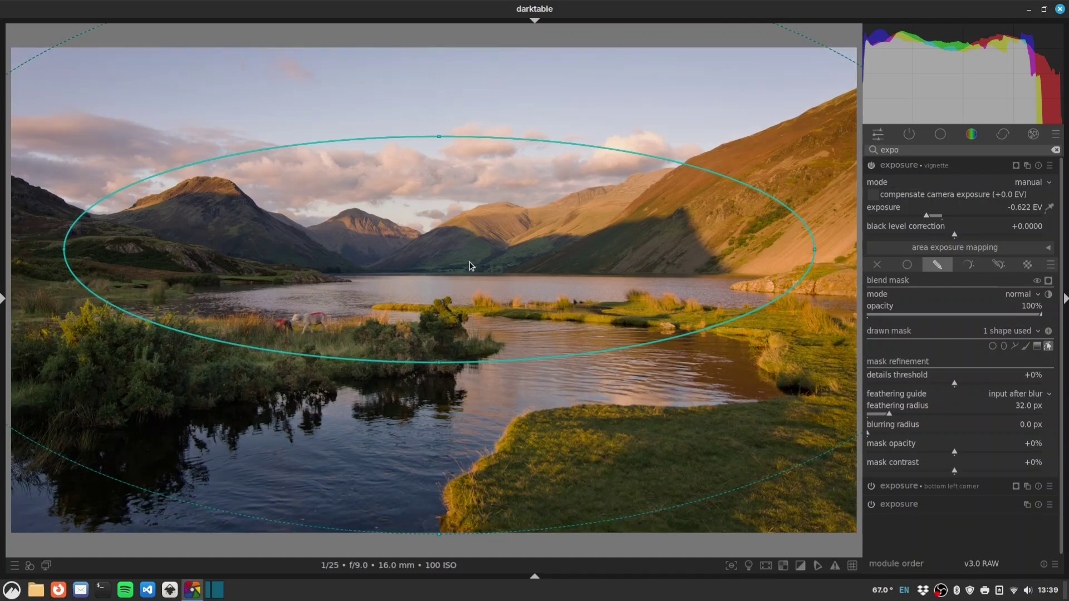
pyautogui.scroll(4, 471, 266)
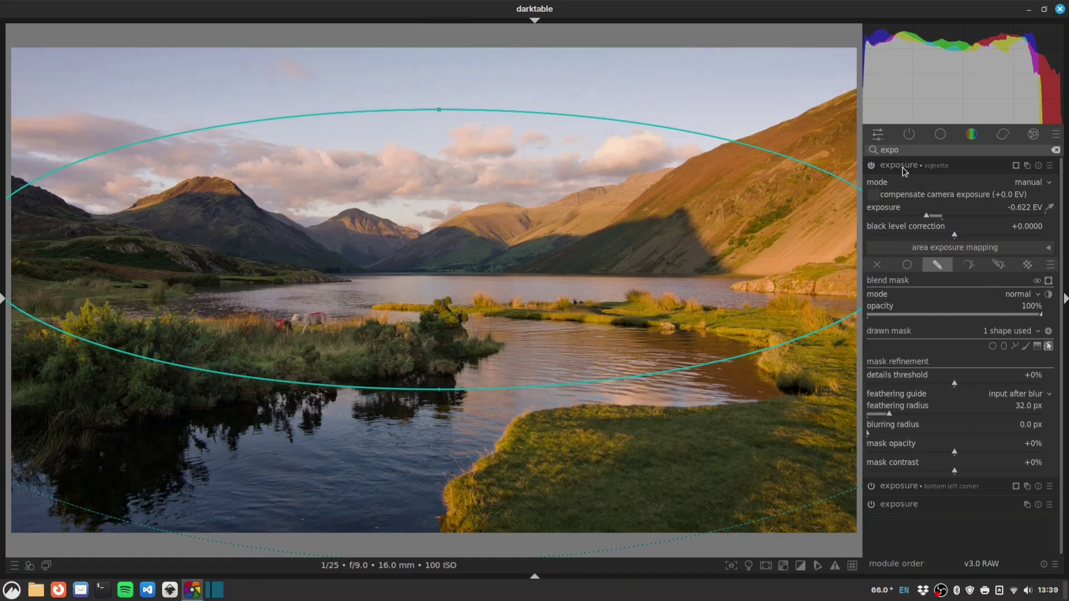
# Find and expand diffuse or sharpen, zooming in on the shoreline grass.
pyautogui.doubleClick(939, 150)
pyautogui.write('diffuse')
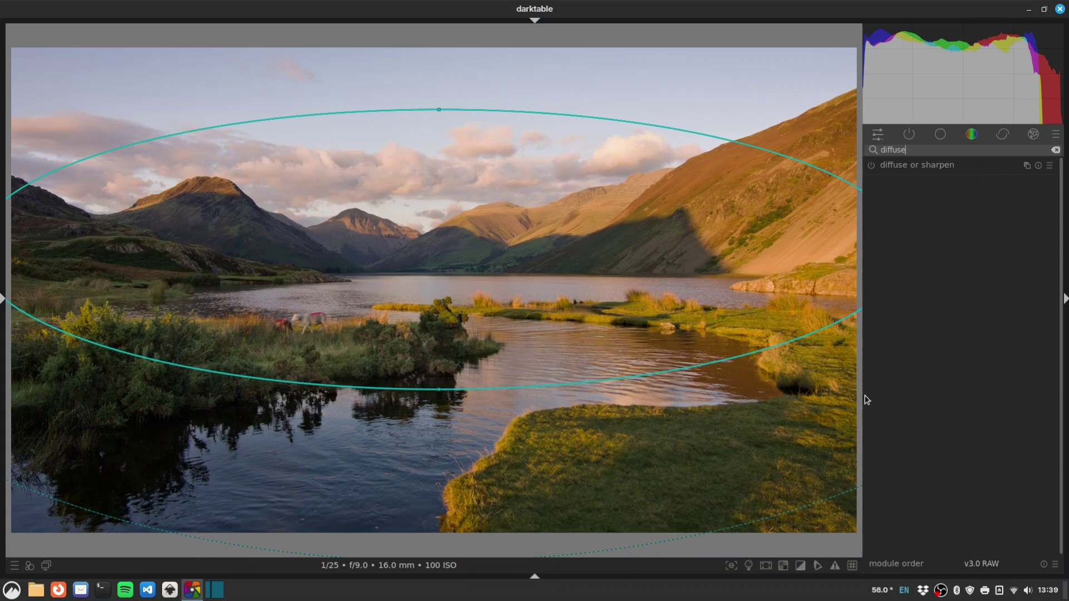
pyautogui.click(931, 166)
pyautogui.middleClick(779, 327)
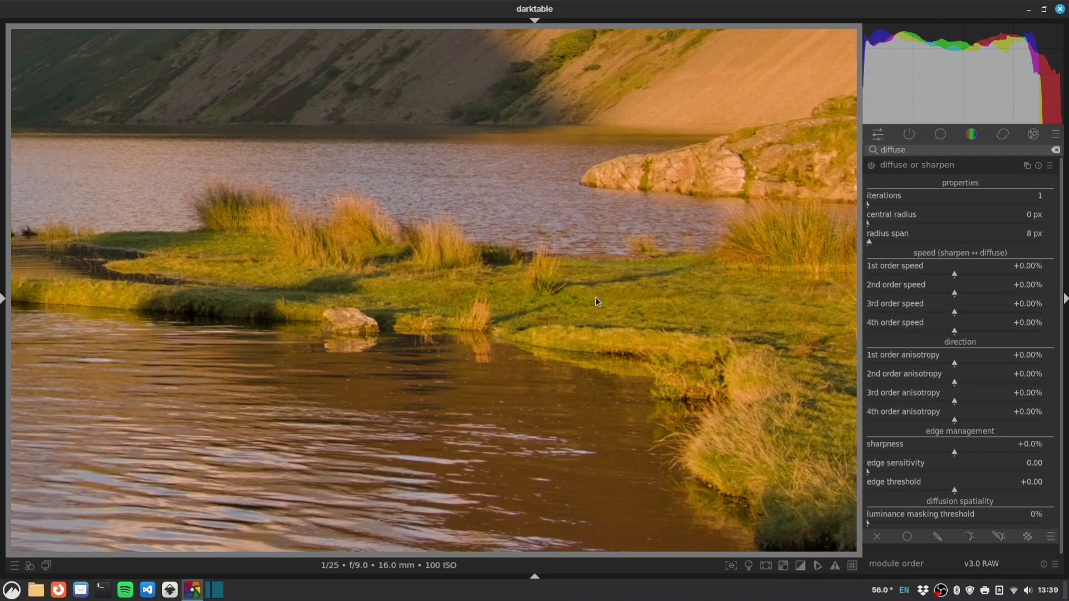
pyautogui.moveTo(650, 301); pyautogui.dragTo(430, 304)
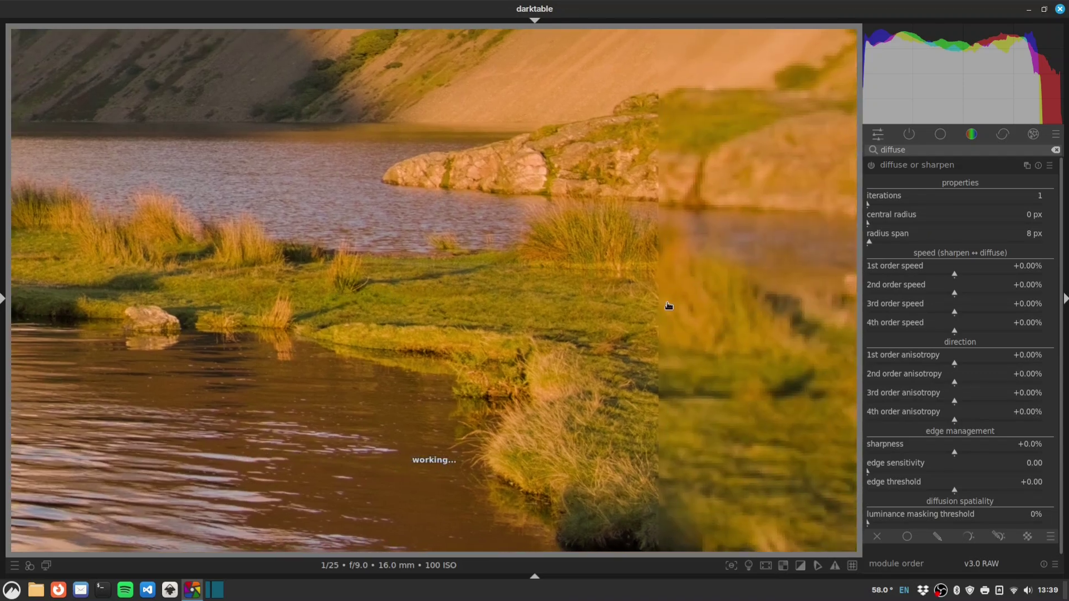
# Apply the 'sharpen demosaicing: no AA filter' preset and inspect the result close up.
pyautogui.rightClick(975, 162)
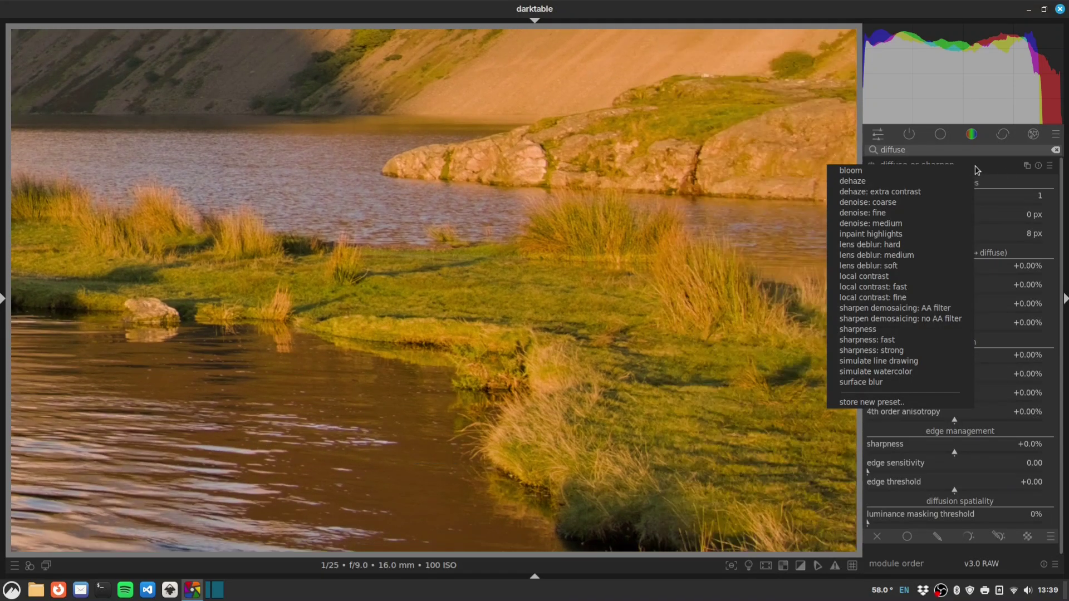
pyautogui.click(926, 317)
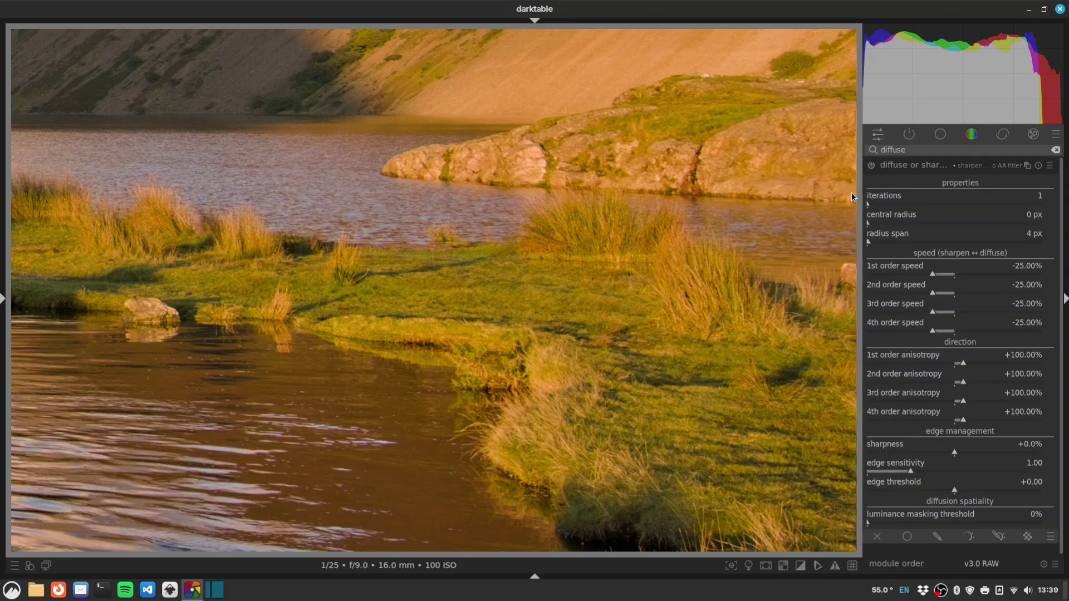
pyautogui.click(871, 165)
pyautogui.middleClick(633, 310)
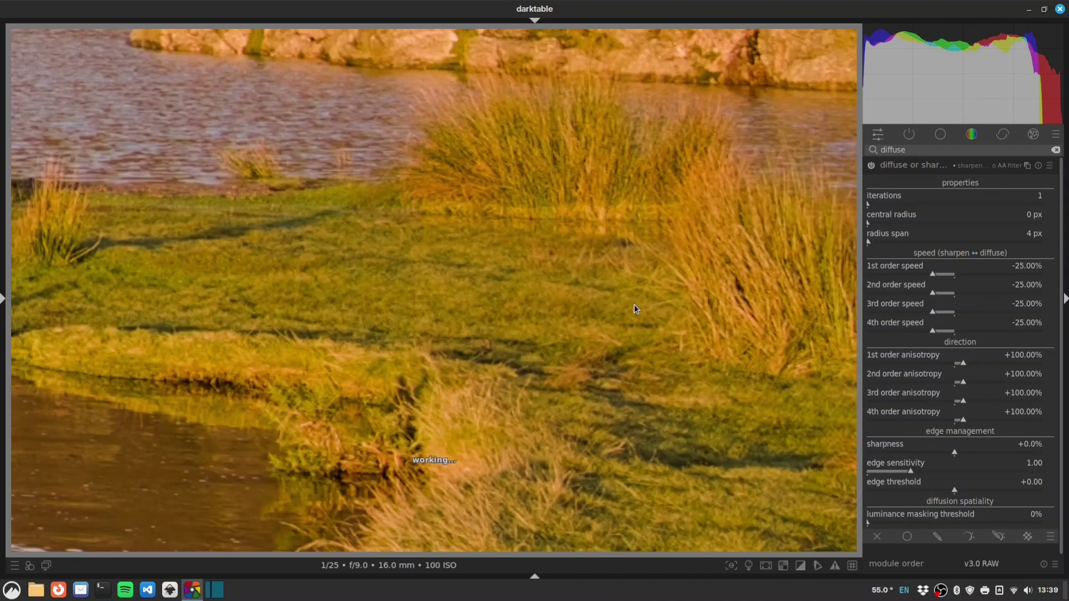
pyautogui.middleClick(690, 279)
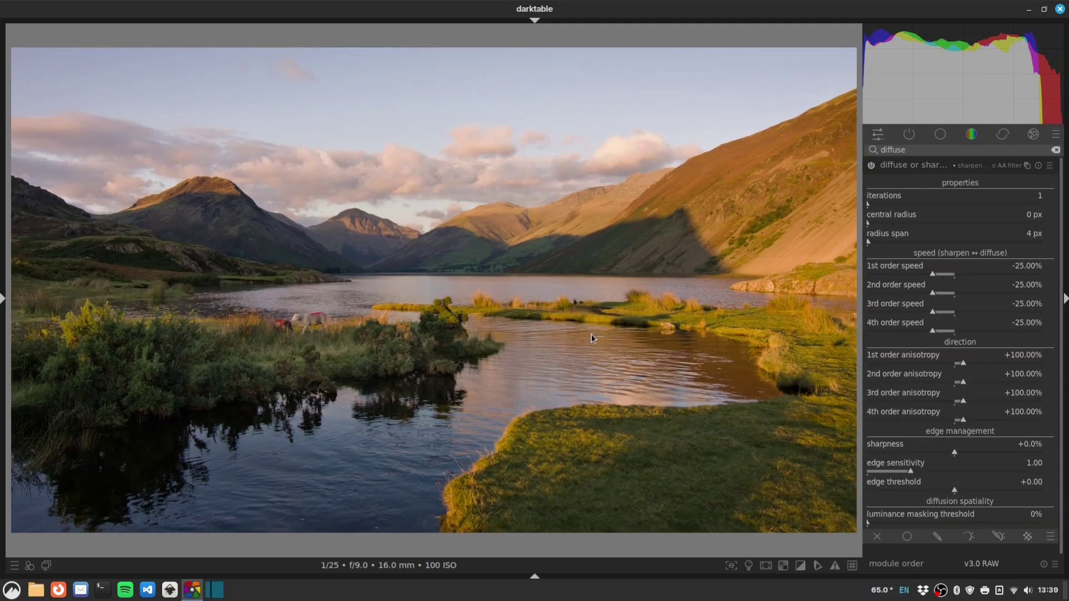
# Add a diffuse or sharpen instance set to lens deblur: soft, then another fresh instance.
pyautogui.click(1026, 166)
pyautogui.rightClick(980, 168)
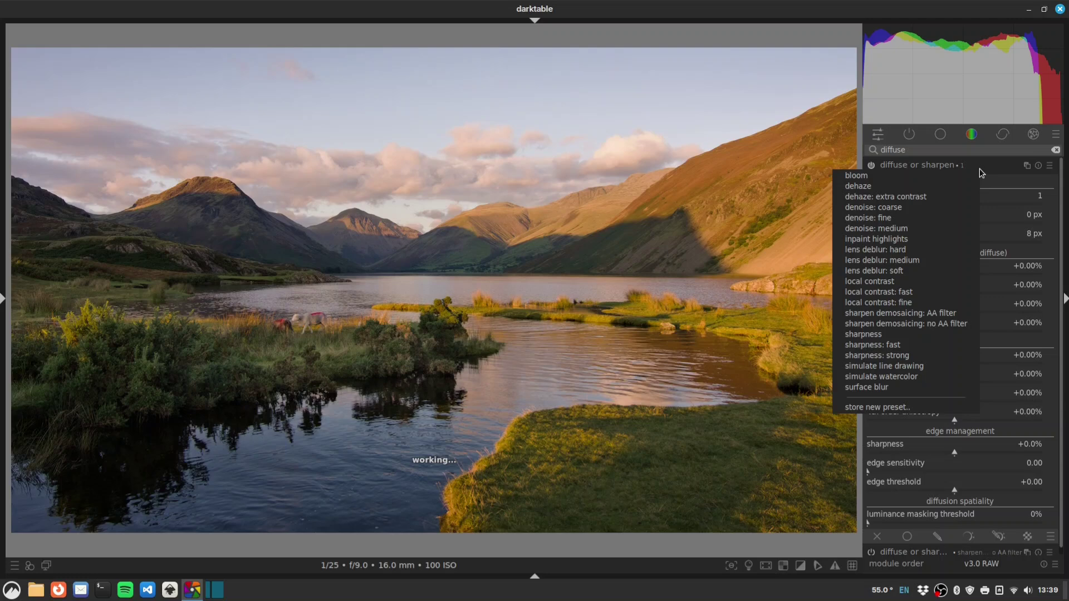
pyautogui.click(935, 261)
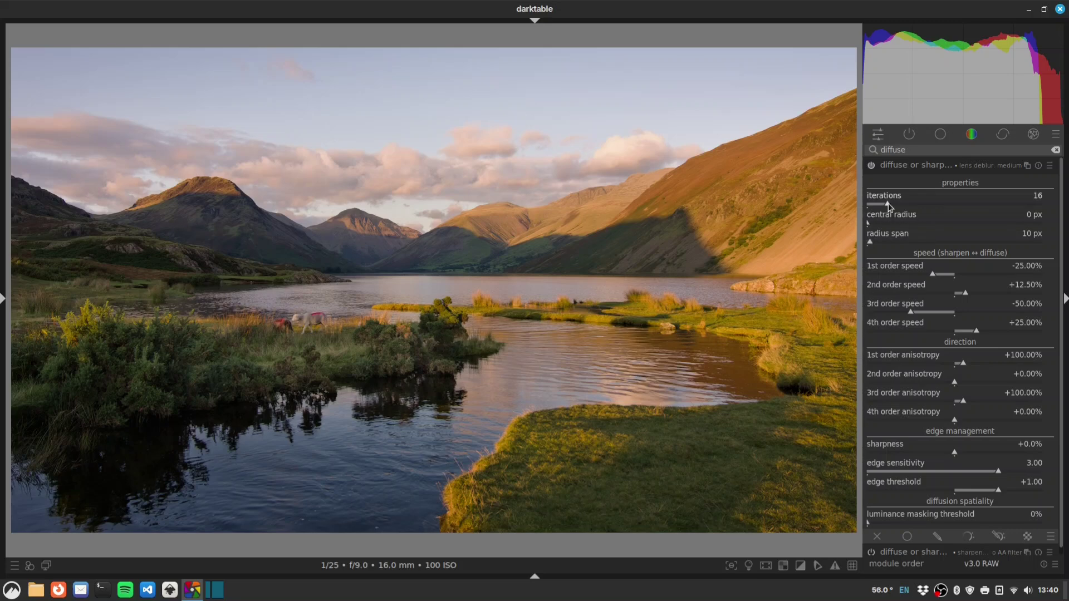
pyautogui.rightClick(961, 166)
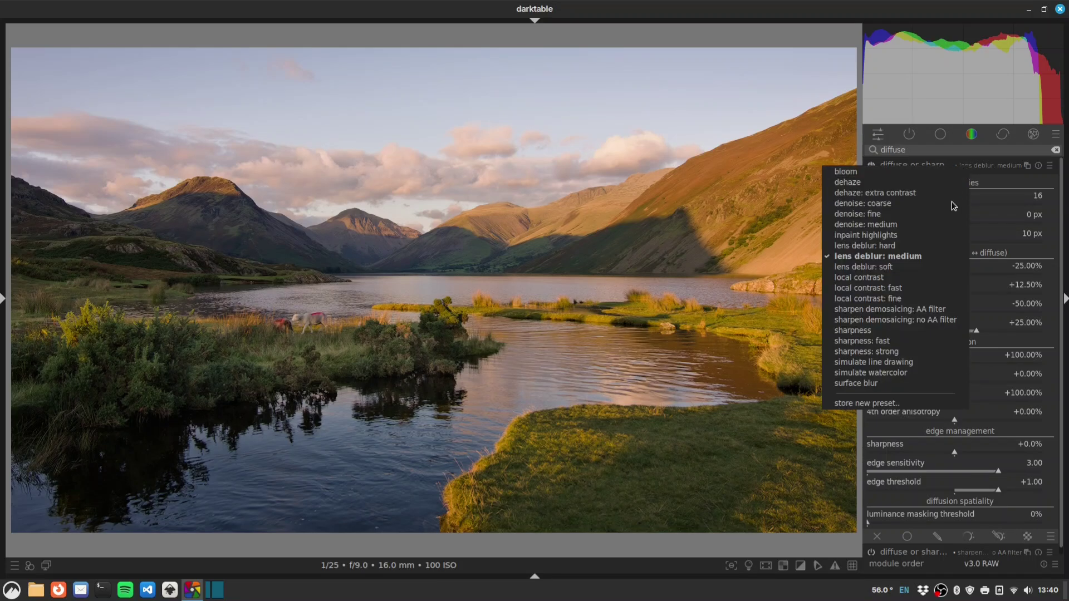
pyautogui.click(918, 267)
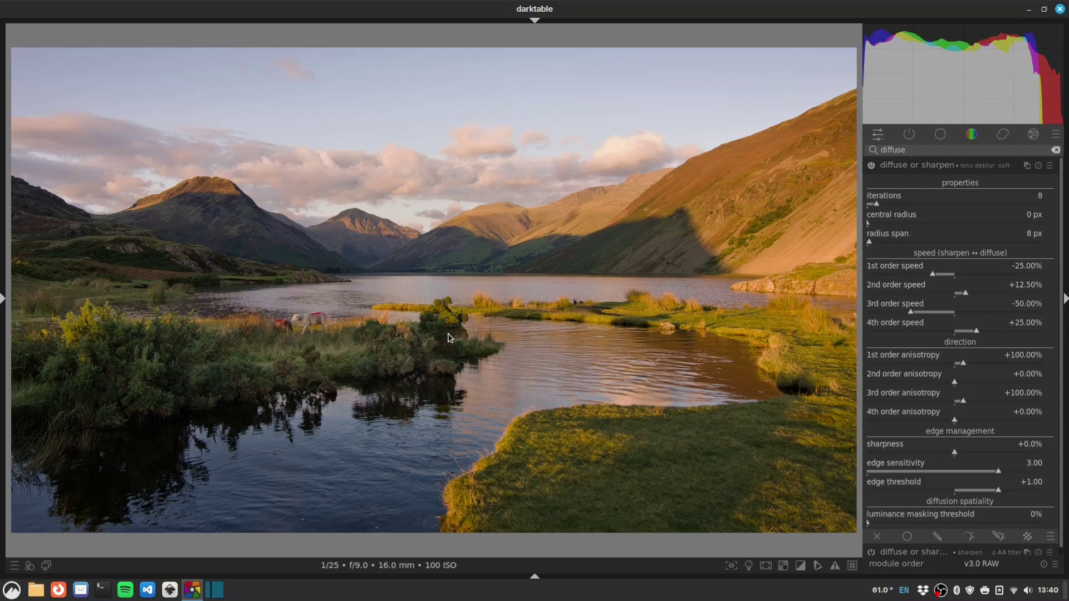
pyautogui.rightClick(1028, 165)
# Apply the local contrast: fast preset to the newest instance and enable uniform blending.
pyautogui.rightClick(974, 167)
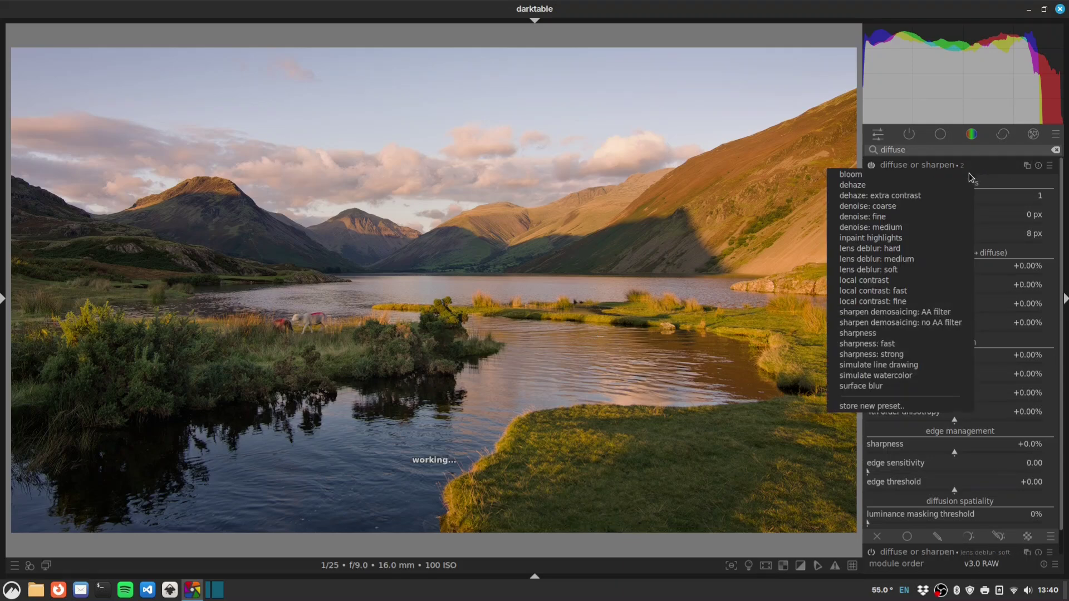
pyautogui.click(923, 291)
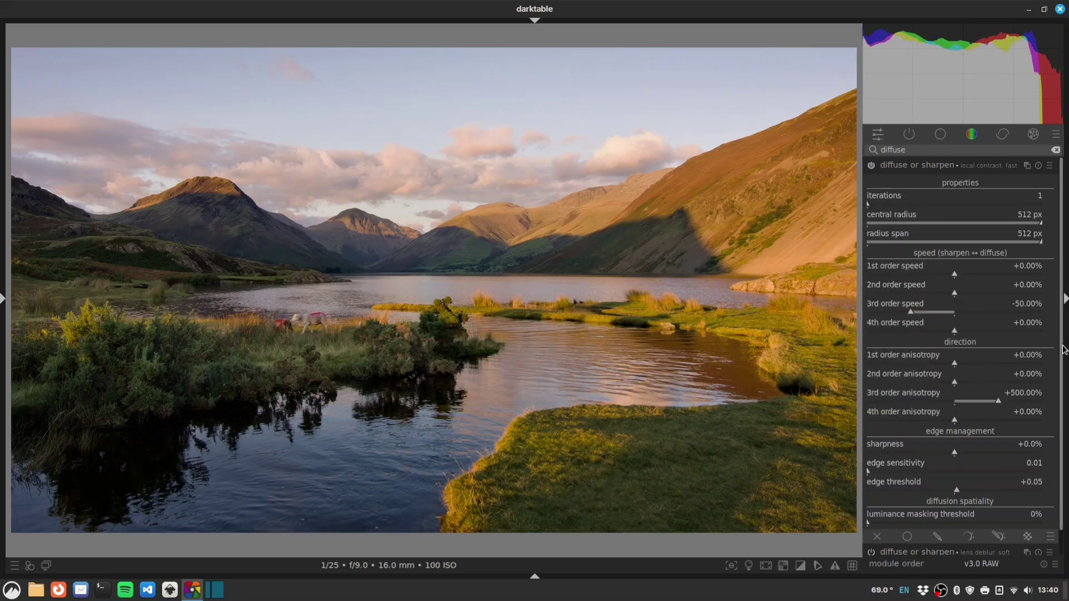
pyautogui.scroll(-1, 1064, 350)
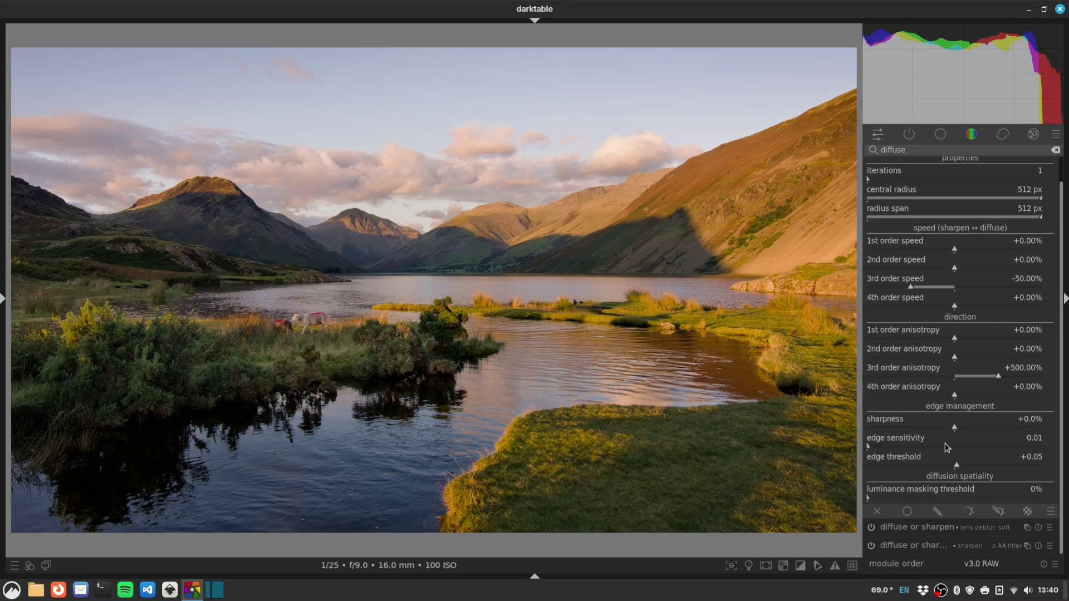
pyautogui.click(908, 511)
pyautogui.scroll(-2, 1061, 501)
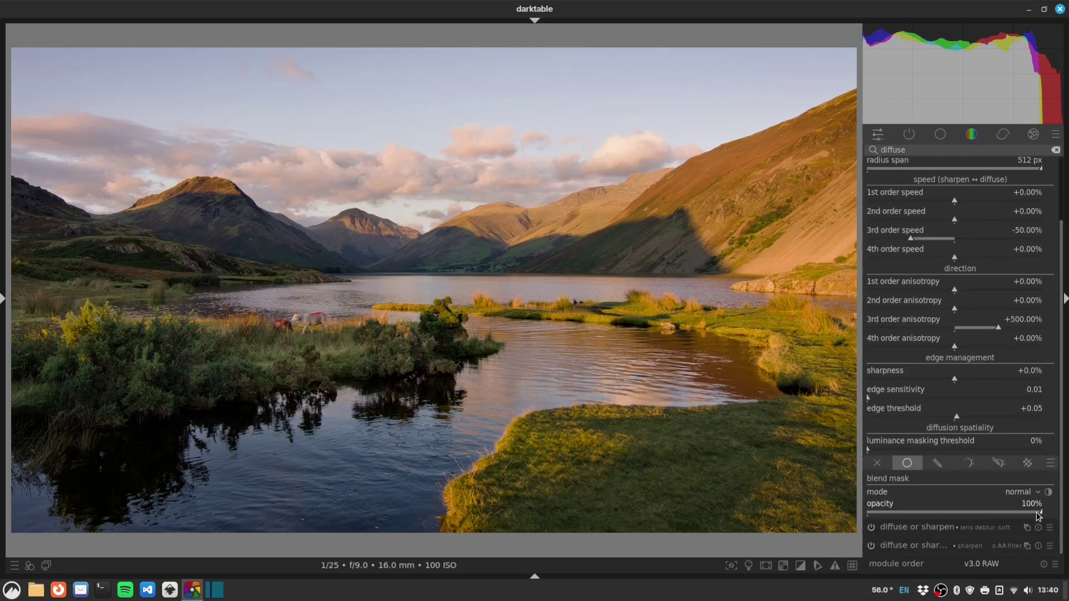
# Set the blend opacity to exactly 50% and toggle the instance to compare.
pyautogui.moveTo(1039, 515); pyautogui.dragTo(971, 516)
pyautogui.rightClick(975, 511)
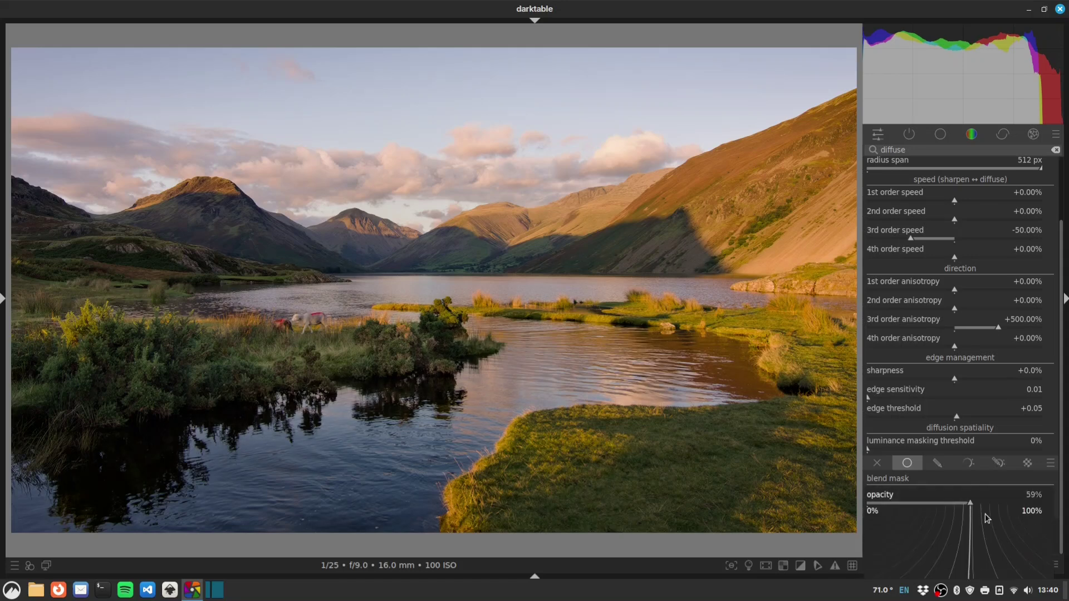
pyautogui.write('50')
pyautogui.press('Return')
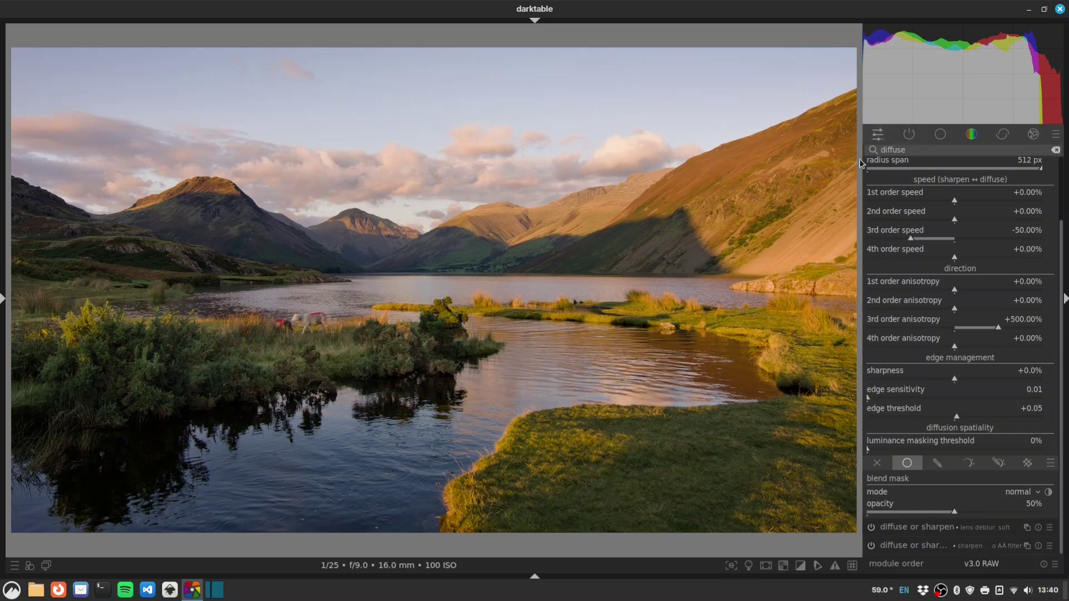
pyautogui.scroll(3, 874, 166)
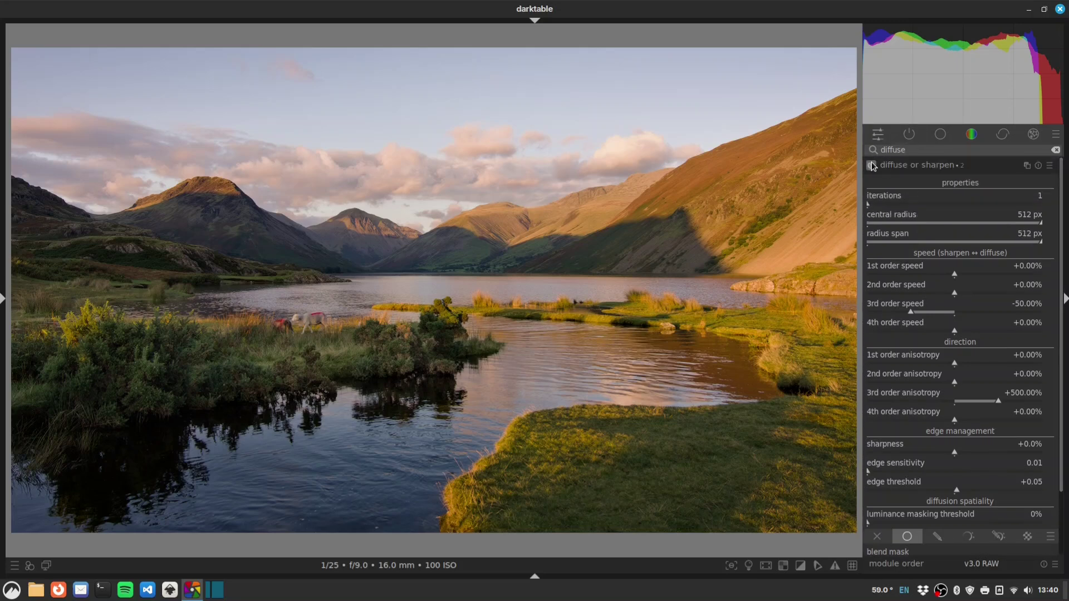
pyautogui.click(872, 165)
pyautogui.click(872, 166)
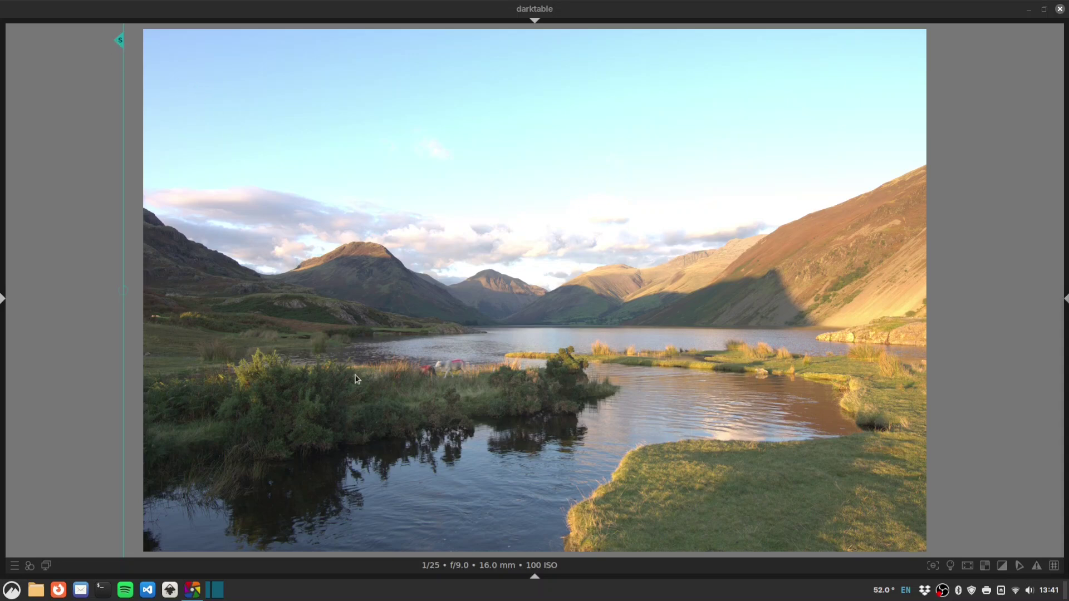
# Sweep the snapshot split line across the lake photo to compare the unedited original with the final grade.
pyautogui.moveTo(119, 42); pyautogui.dragTo(952, 118)
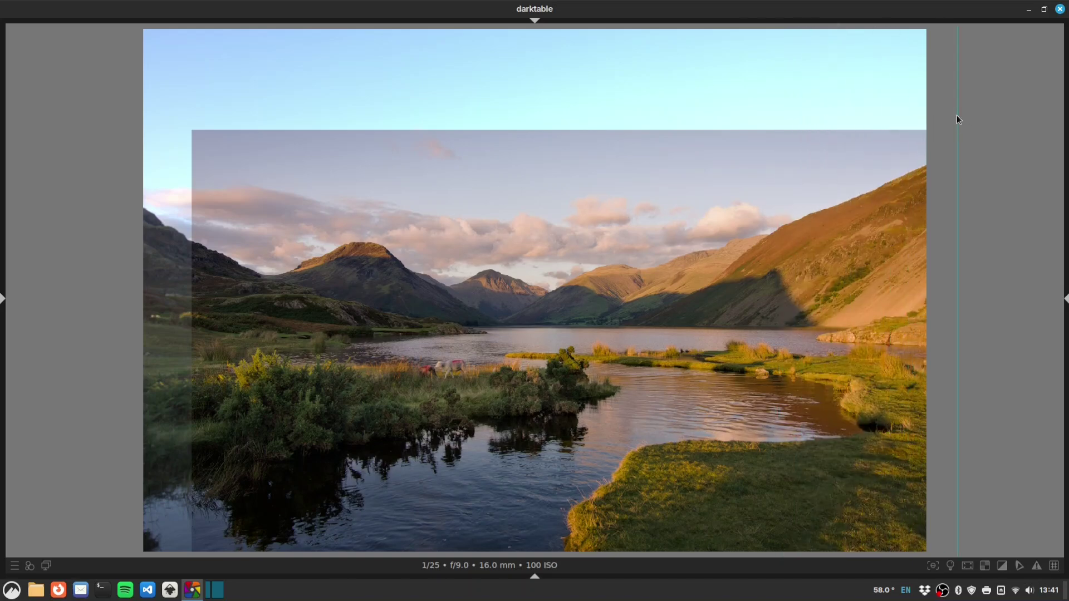
pyautogui.moveTo(955, 118); pyautogui.dragTo(950, 120)
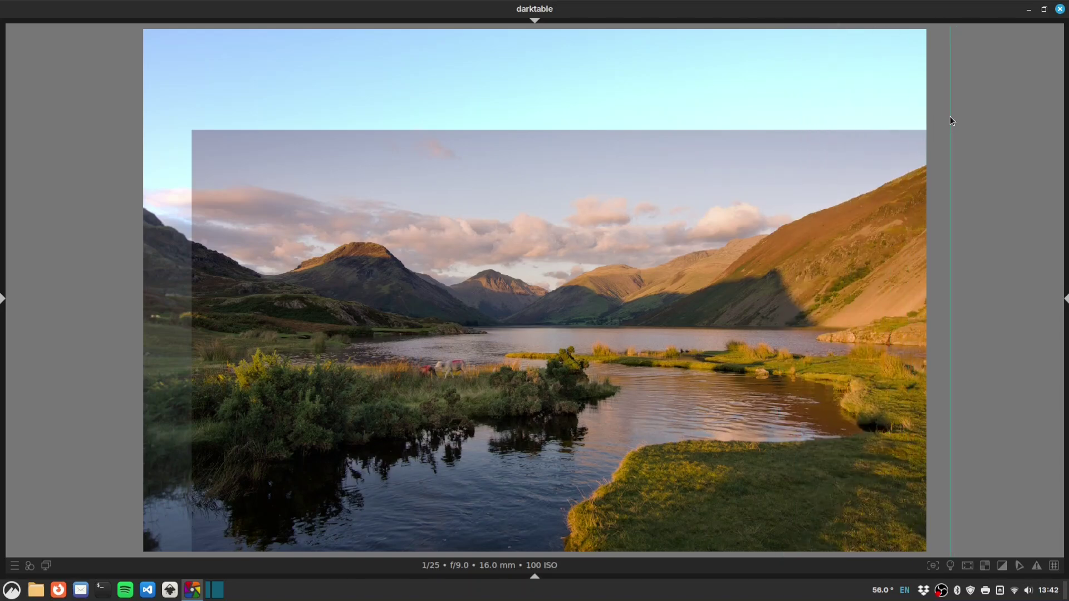